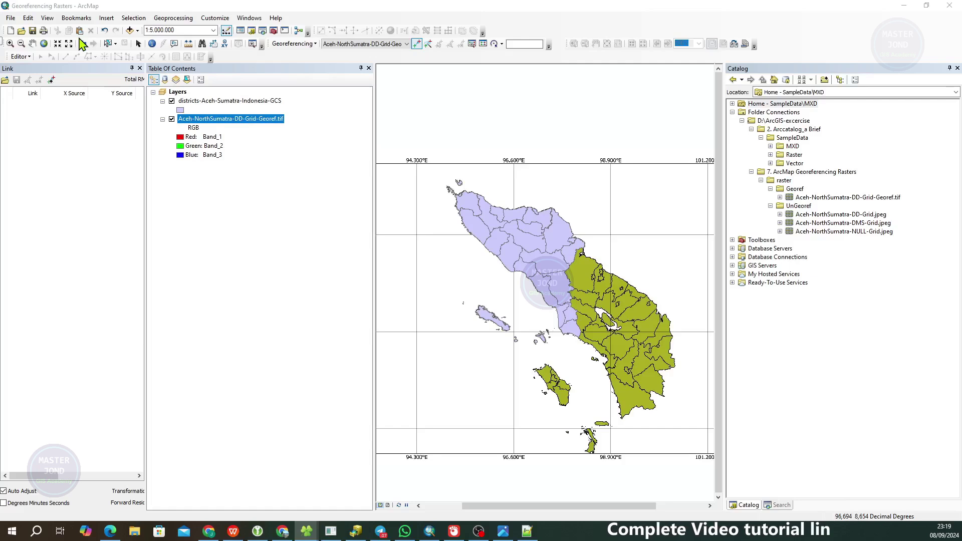
Add Aceh-NorthSumatra-DMS-Grid.jpeg from the UnGeoref folder to the map and make it the georeferencing target layer
left_click(872, 223)
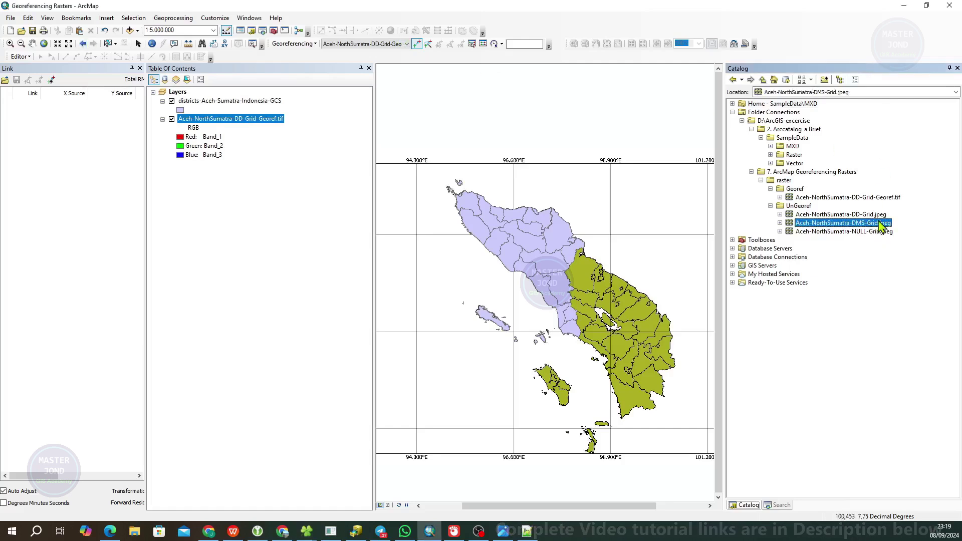
left_click_drag(881, 228, 454, 241)
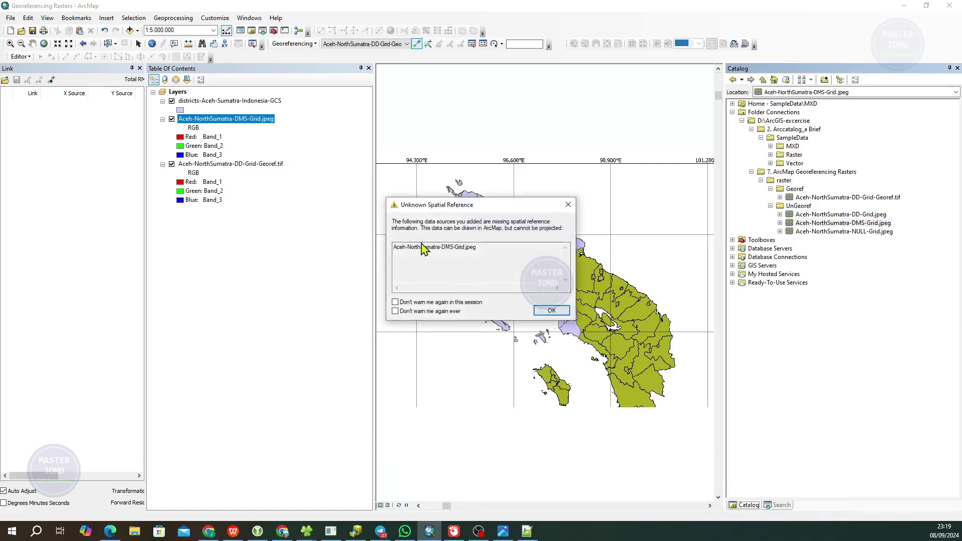
left_click(551, 312)
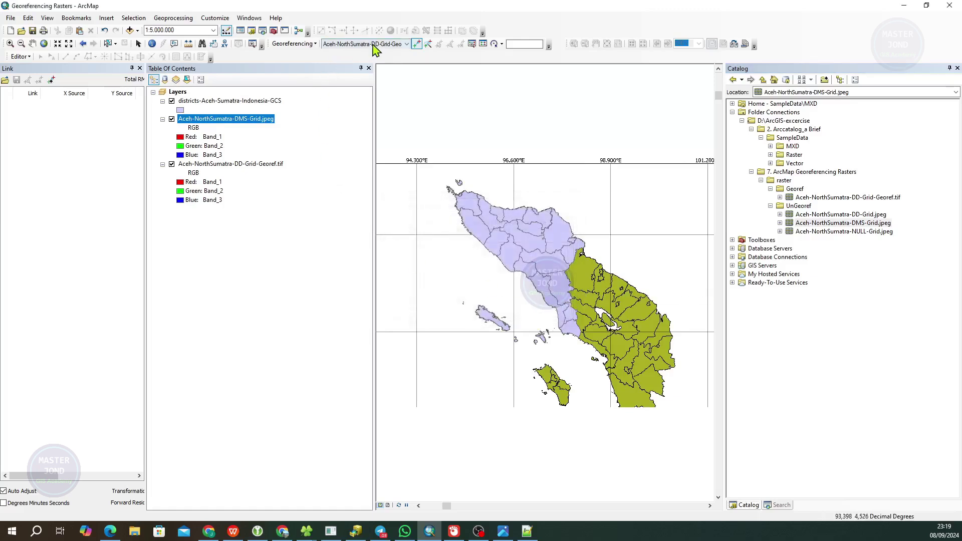
left_click(406, 45)
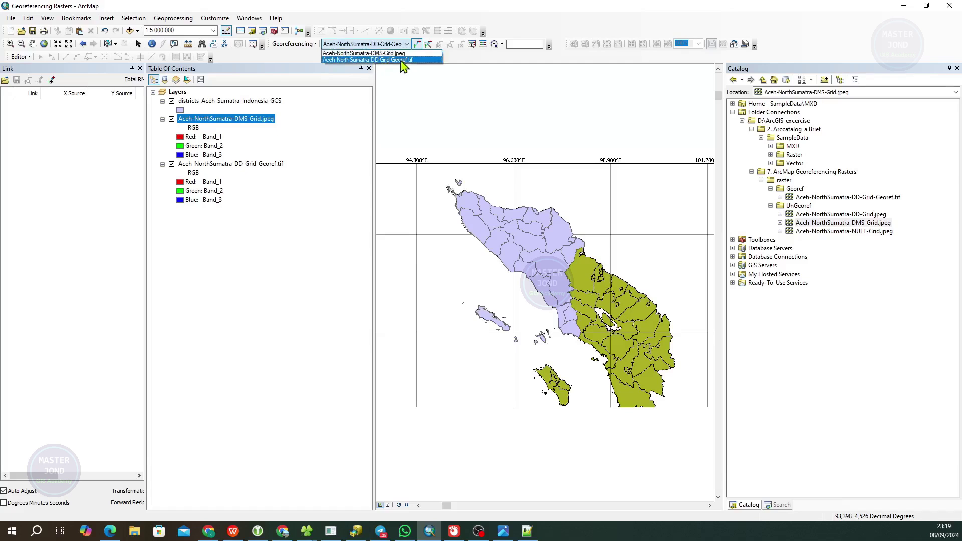
left_click(401, 54)
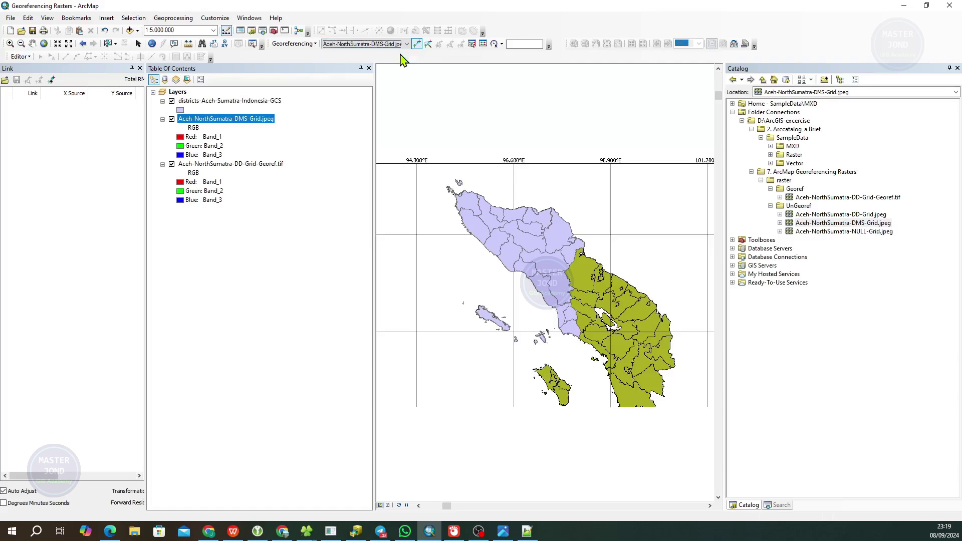
Zoom to the extent of the Aceh-NorthSumatra-DD-Grid-Georef.tif layer and narrow the table of contents to widen the map view
left_click(277, 164)
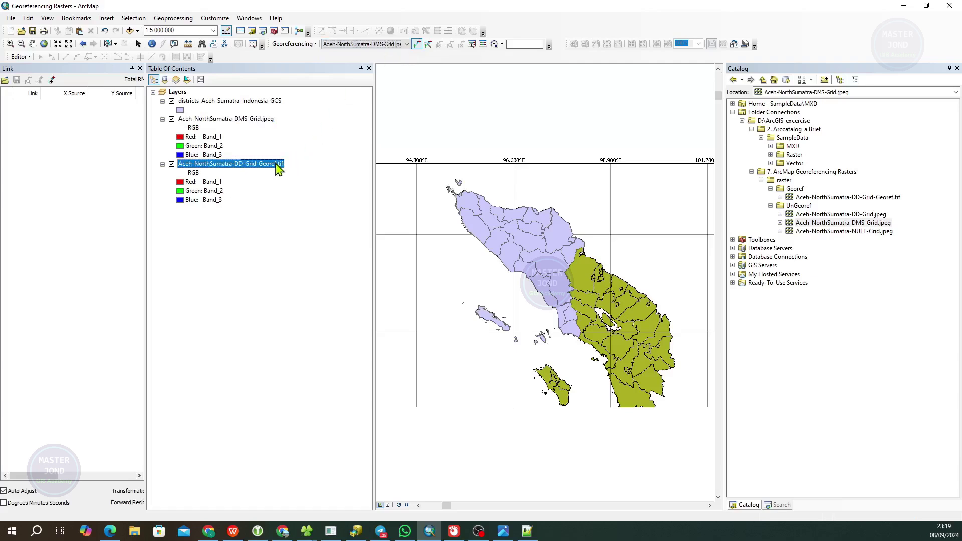
right_click(276, 164)
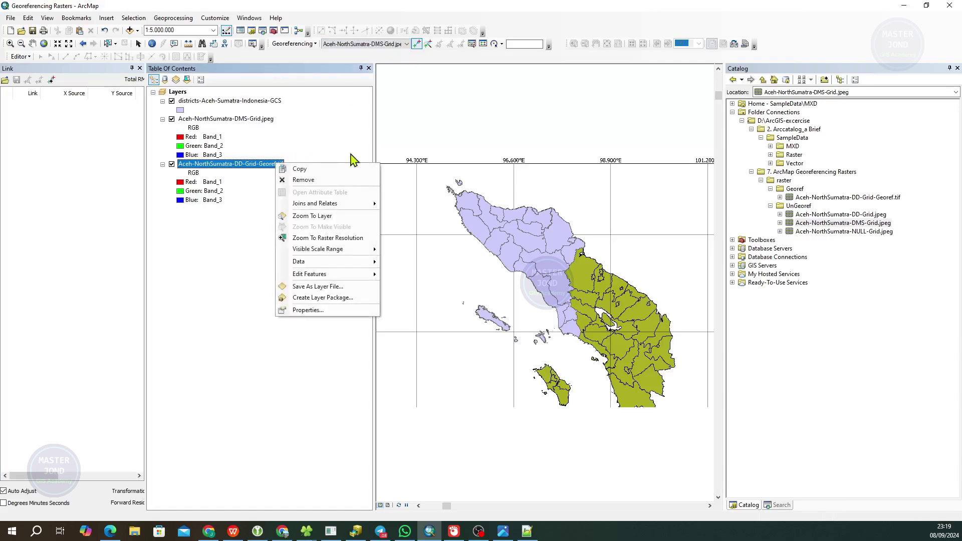
left_click(330, 220)
scroll(431, 204, "up", 3)
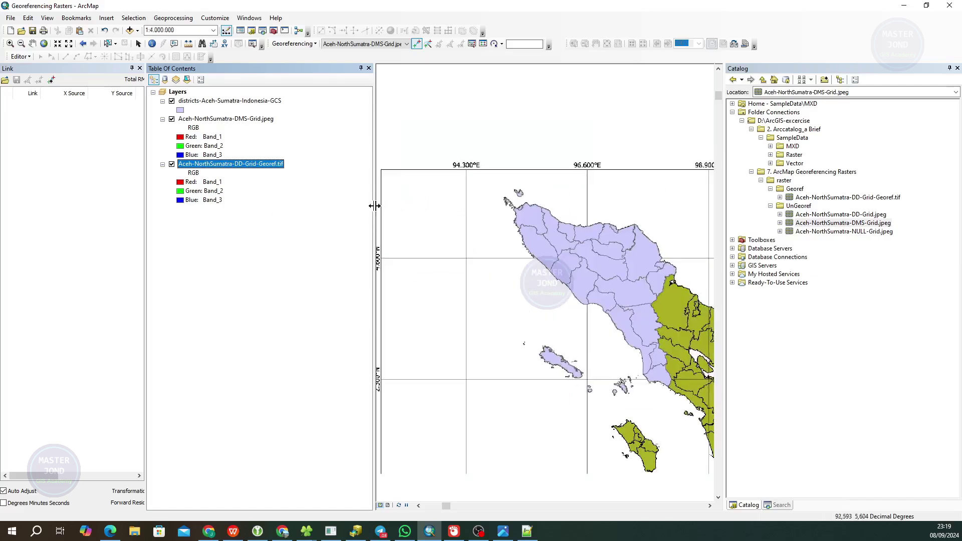
left_click_drag(364, 208, 292, 208)
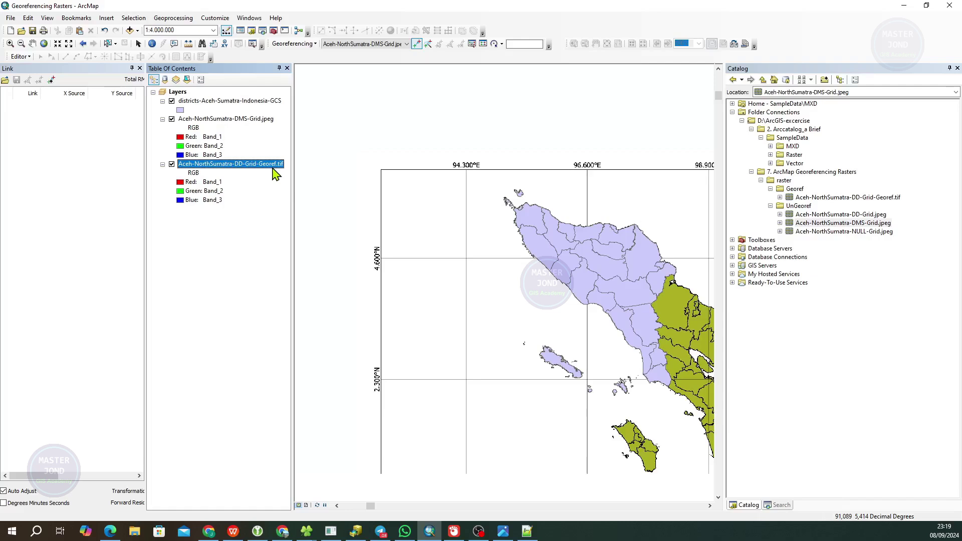
Zoom to the Aceh-NorthSumatra-DMS-Grid.jpeg layer and examine its degree-minute-second grid labels near the raster's upper-left corner
right_click(261, 120)
left_click(297, 175)
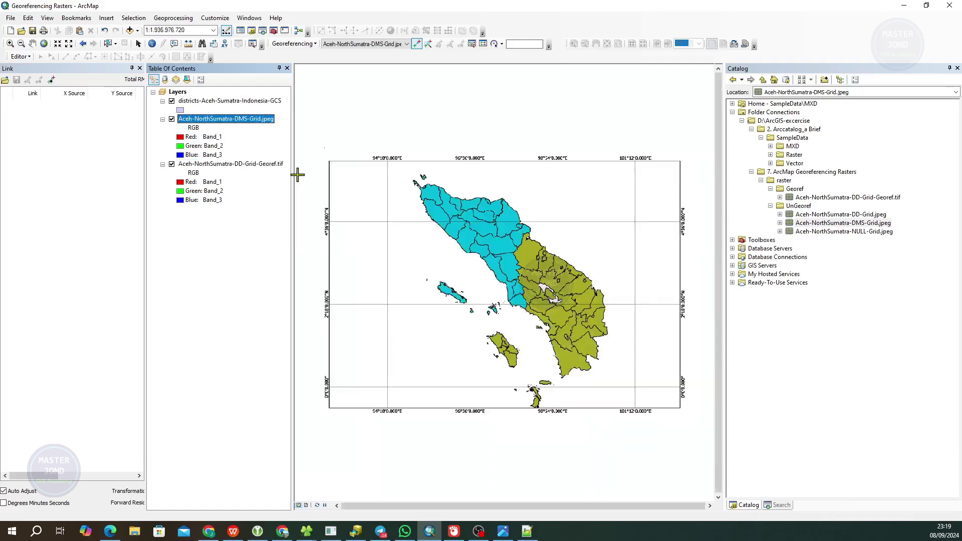
scroll(348, 204, "down", 5)
scroll(369, 213, "up", 2)
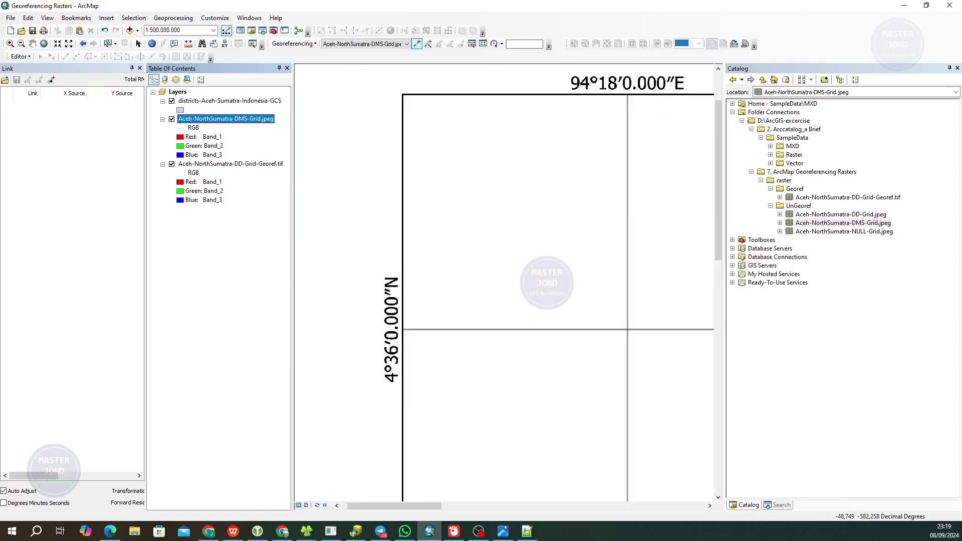
key("alt+Tab")
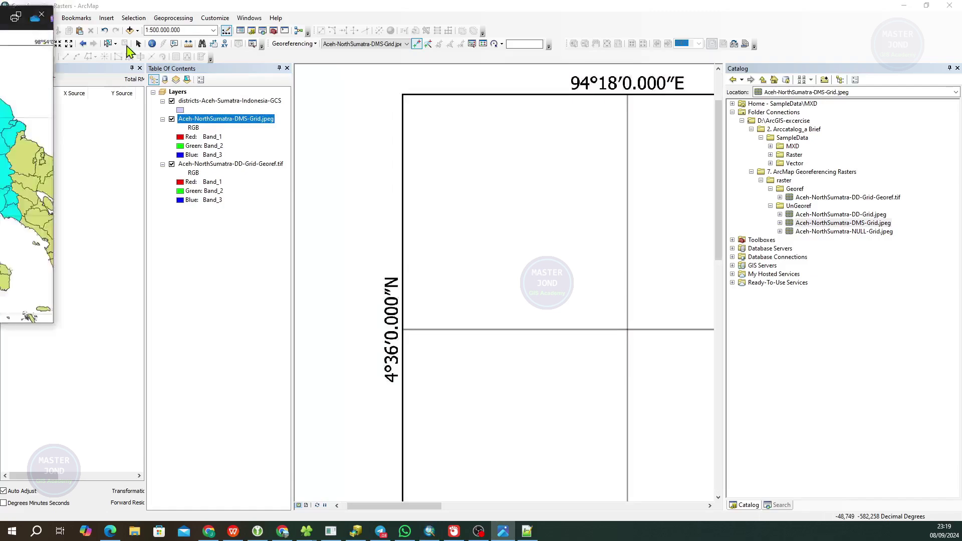
left_click_drag(439, 203, 0, 182)
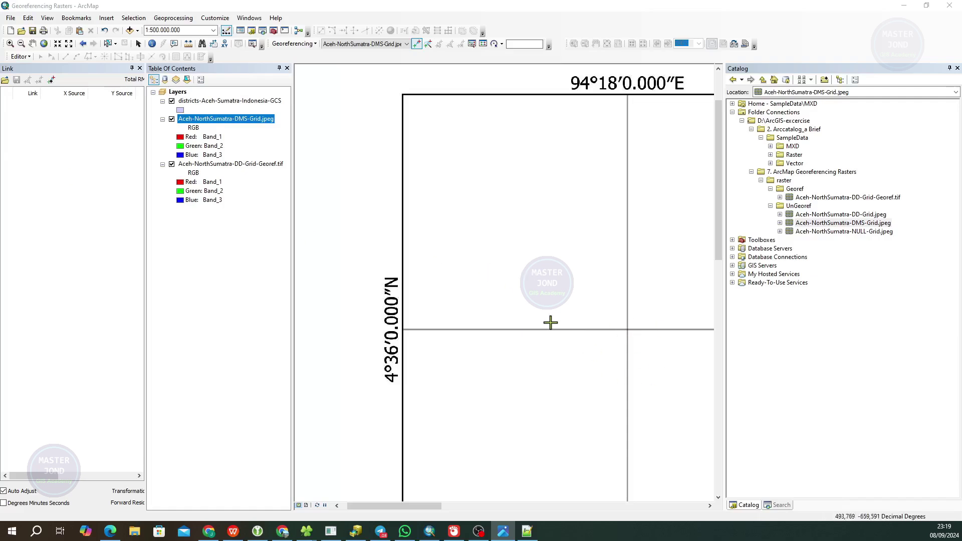
Place the first control point on the raster at the intersection of the 94°18'0"E and 4°36'0"N grid lines
left_click_drag(616, 318, 547, 309)
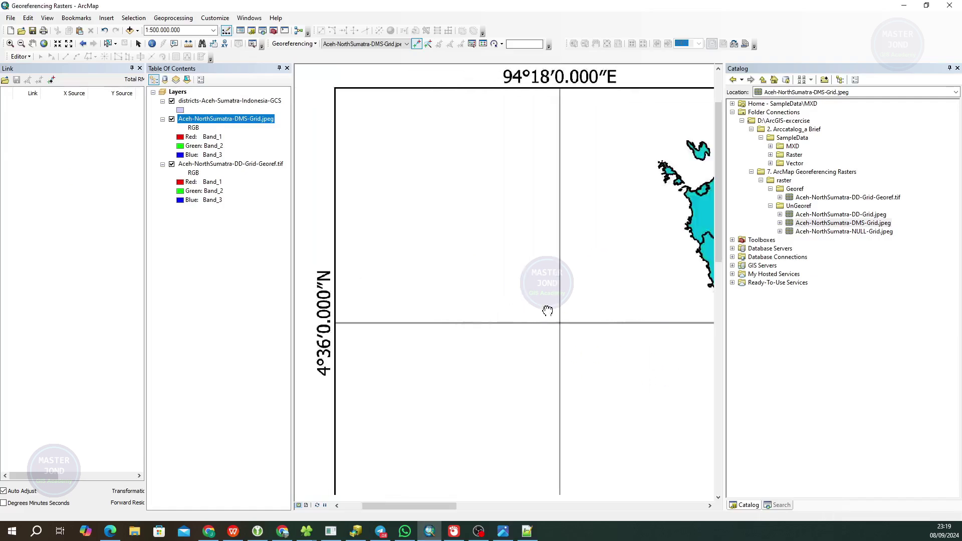
left_click(418, 45)
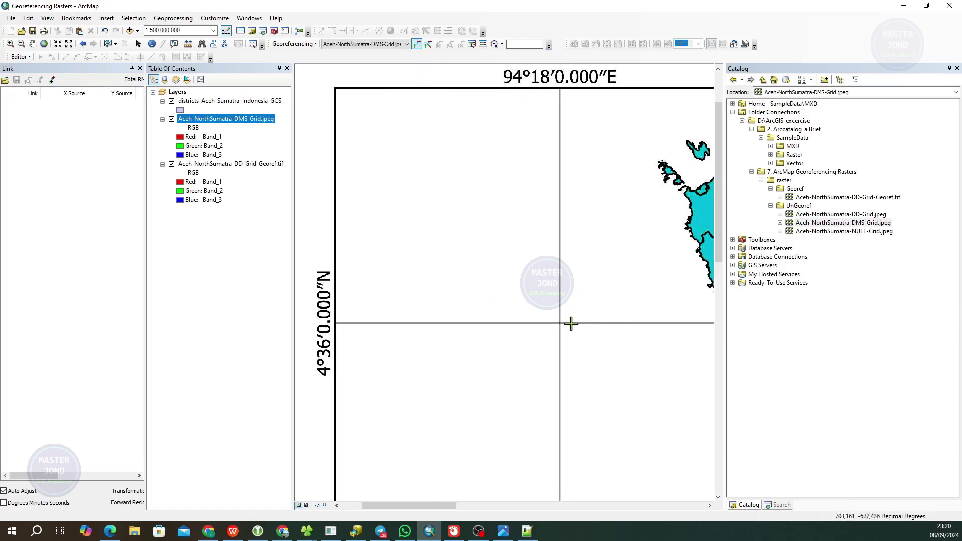
scroll(564, 330, "up", 3)
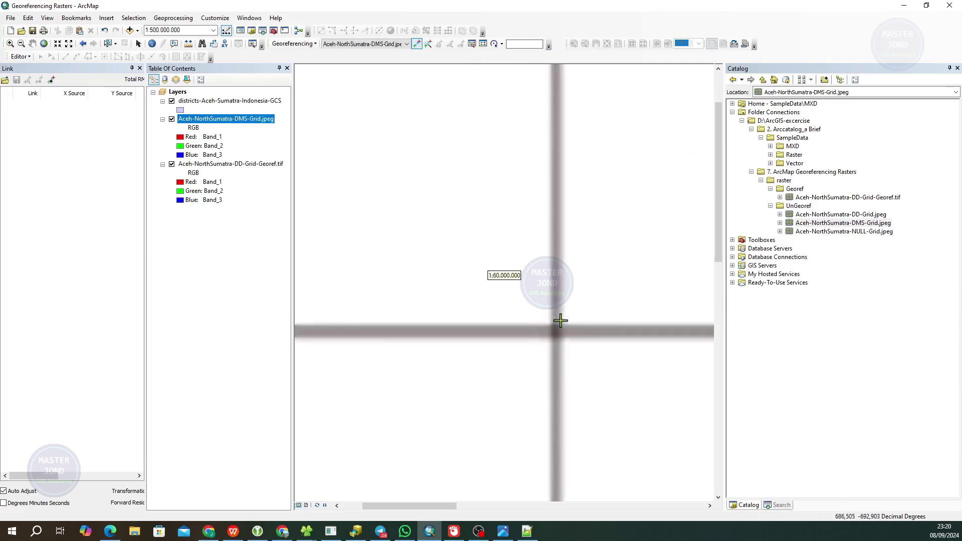
scroll(558, 326, "up", 3)
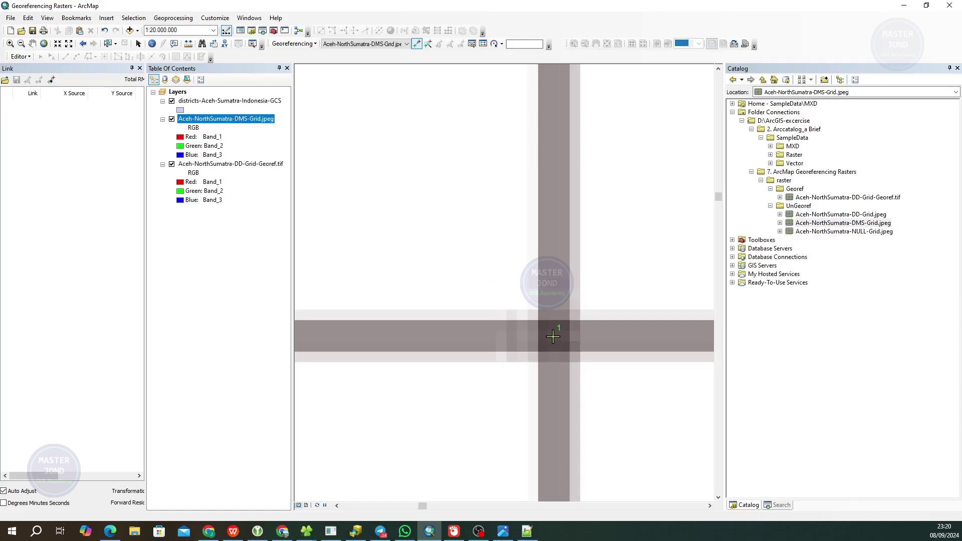
scroll(530, 314, "down", 5)
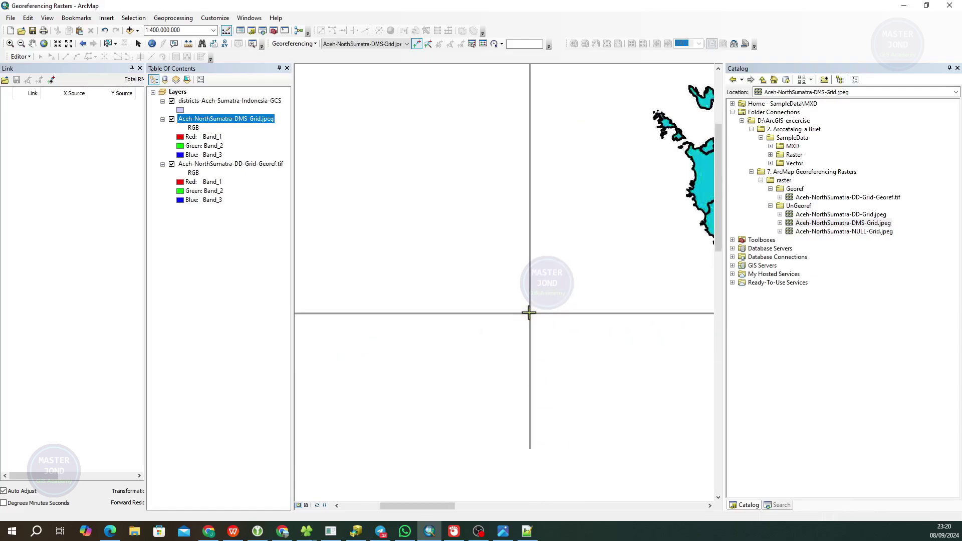
scroll(492, 266, "down", 1)
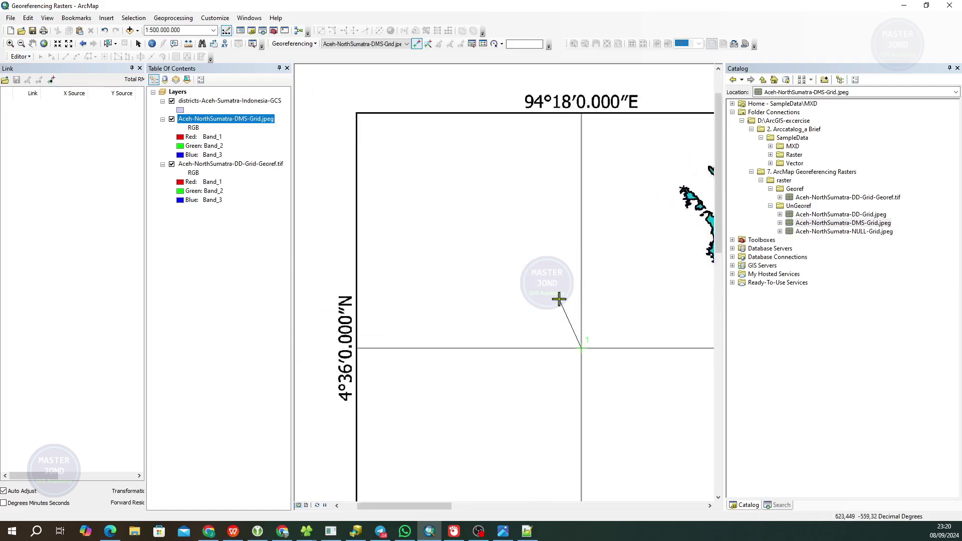
Open the DMS coordinate entry for the first control point and set its longitude to 94° 18' 0" E
right_click(539, 275)
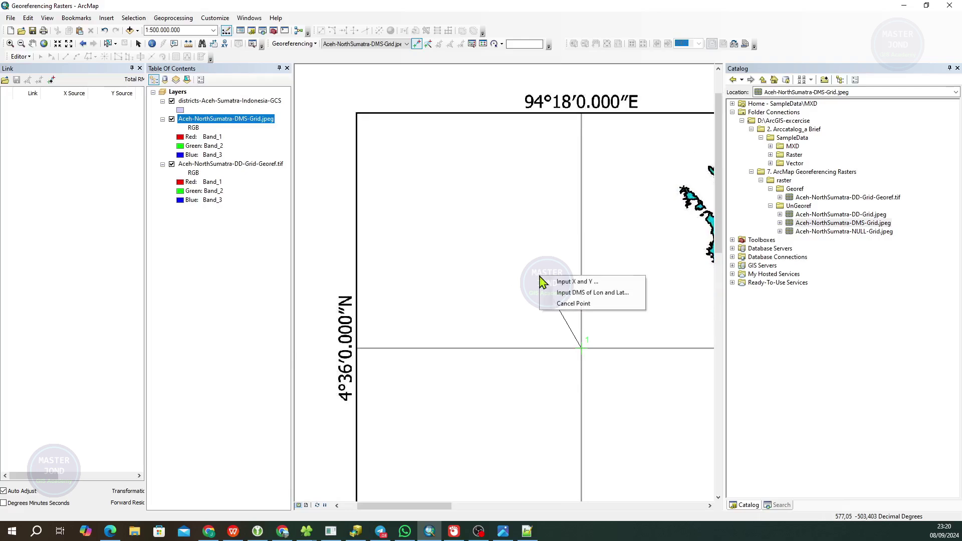
left_click(616, 299)
left_click_drag(481, 232, 494, 260)
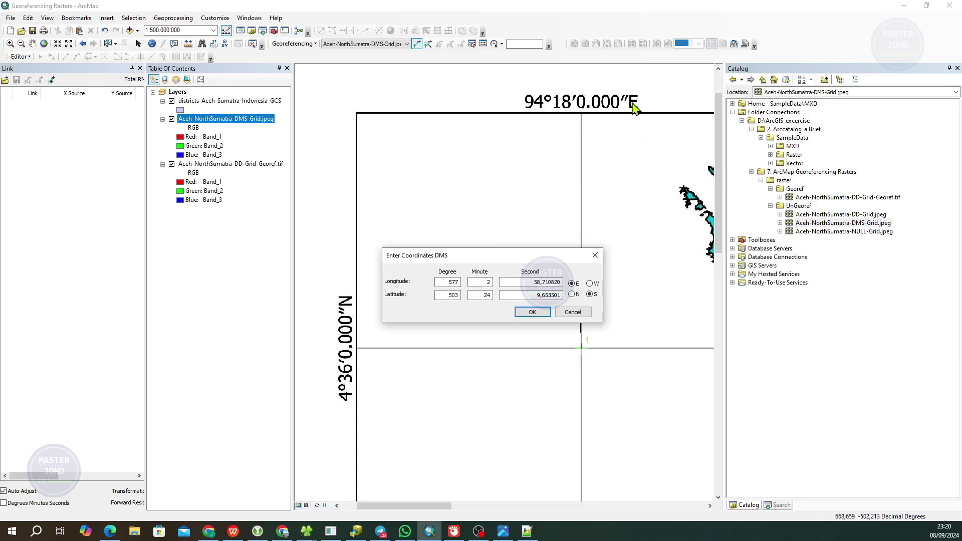
left_click_drag(459, 283, 437, 282)
type("94")
key("Tab")
type("0")
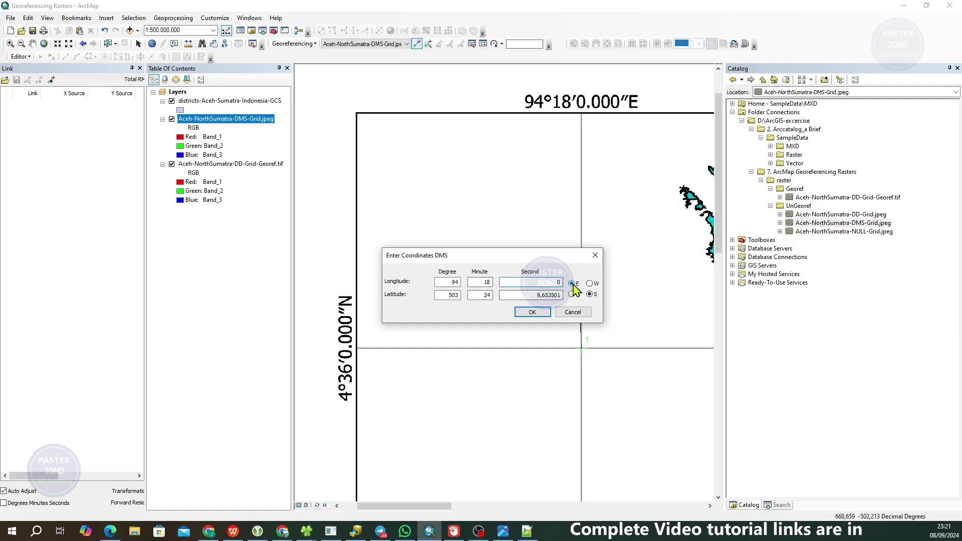
left_click(589, 283)
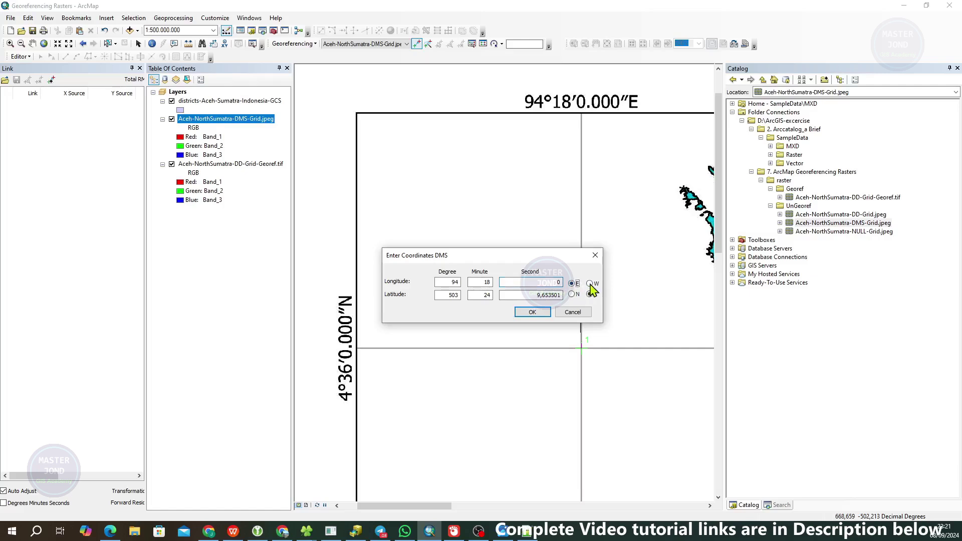
left_click(572, 284)
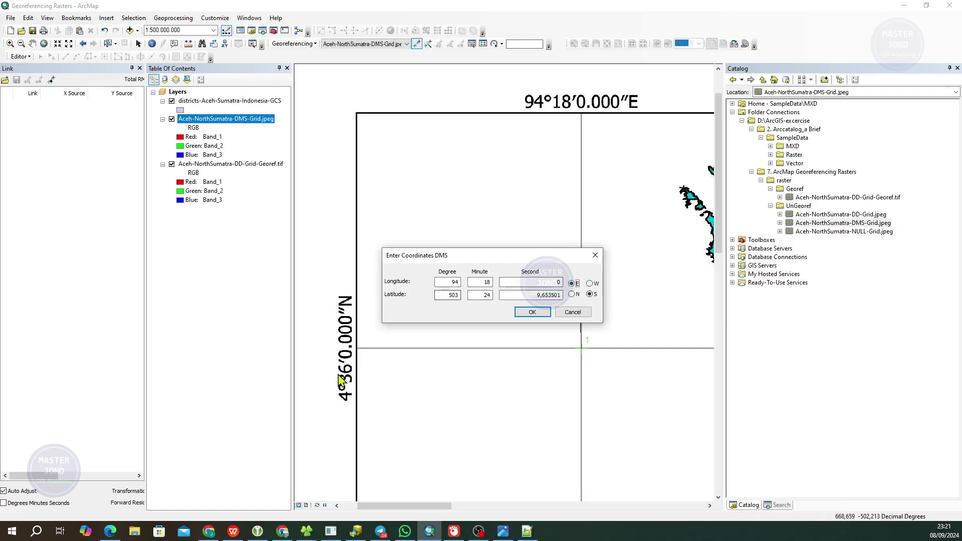
Set the first control point's latitude to 4° 36' 0" N and confirm the coordinates
double_click(442, 296)
type("4")
double_click(474, 295)
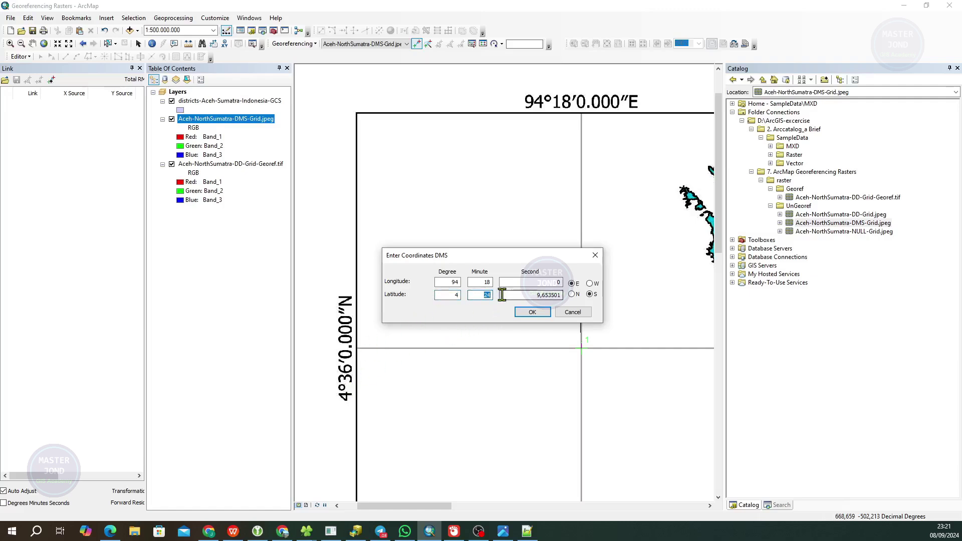
left_click_drag(533, 295, 576, 295)
type("0")
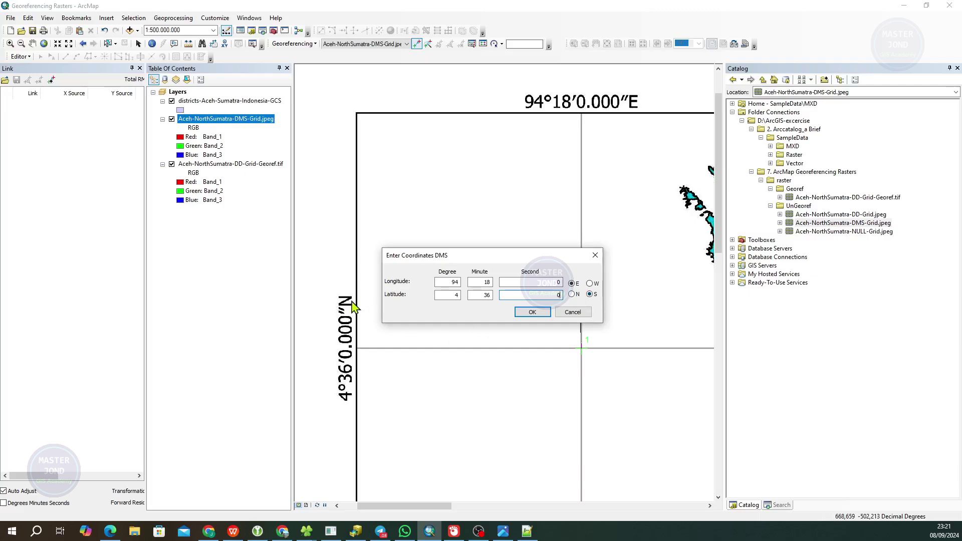
left_click(571, 294)
left_click(532, 312)
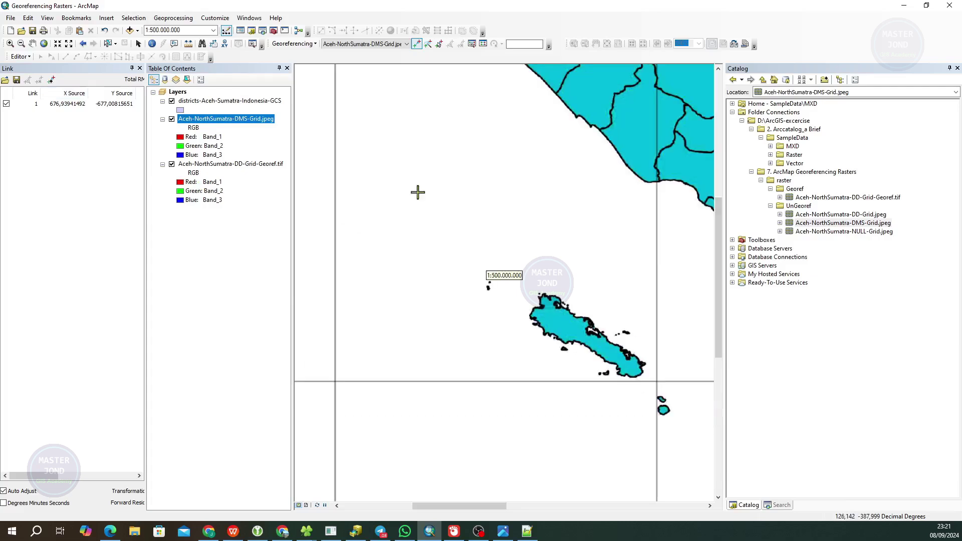
Place the second control point on the raster at the intersection of the 101°12'0"E and 4°36'0"N grid lines
left_click_drag(652, 133, 329, 173)
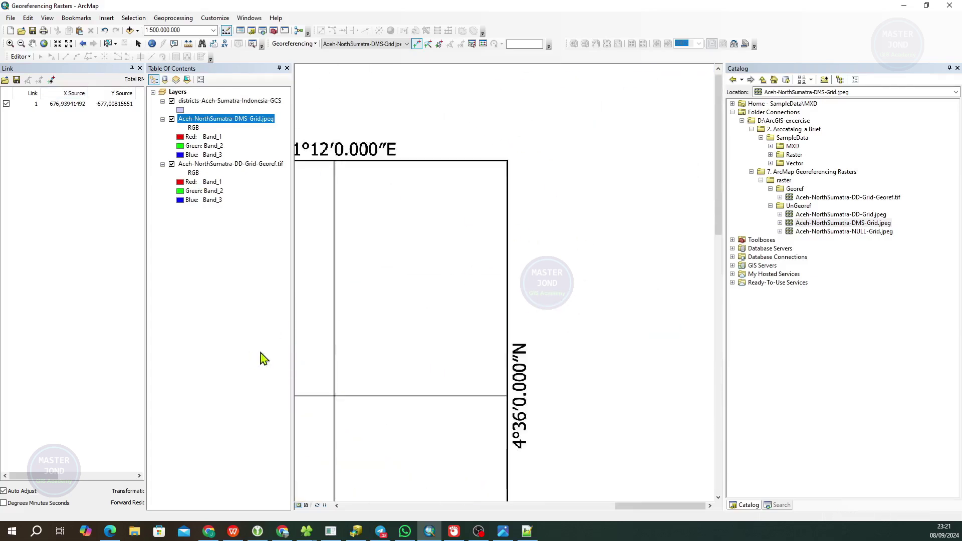
left_click_drag(356, 350, 456, 310)
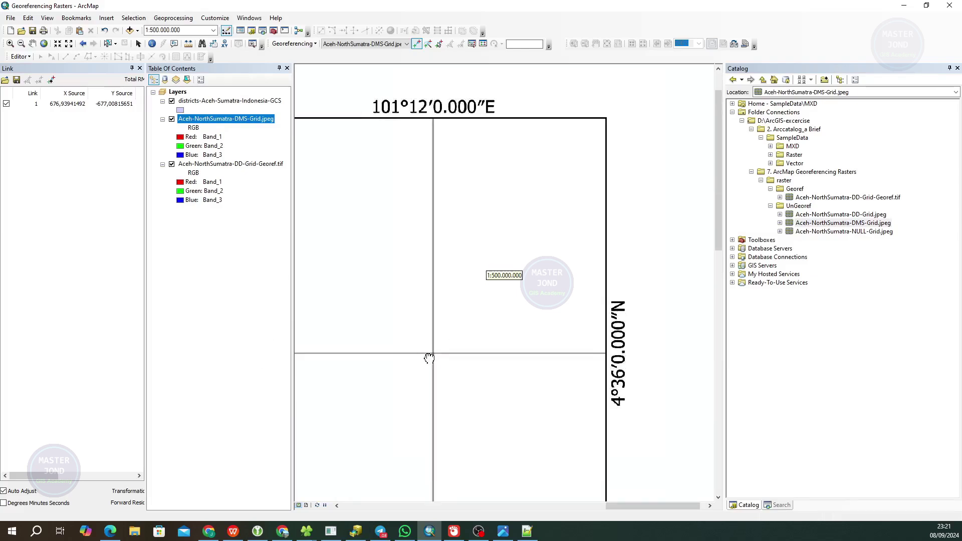
scroll(429, 358, "up", 8)
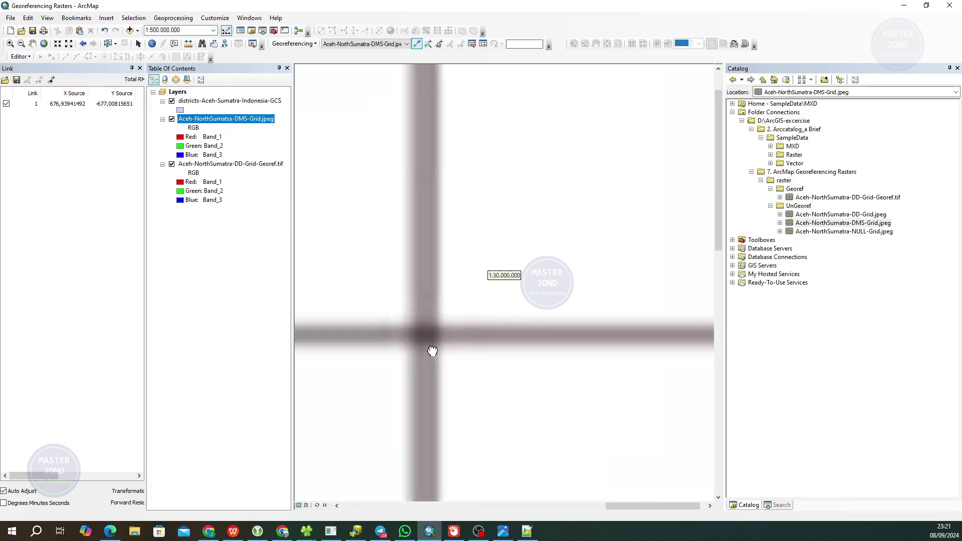
scroll(432, 351, "up", 2)
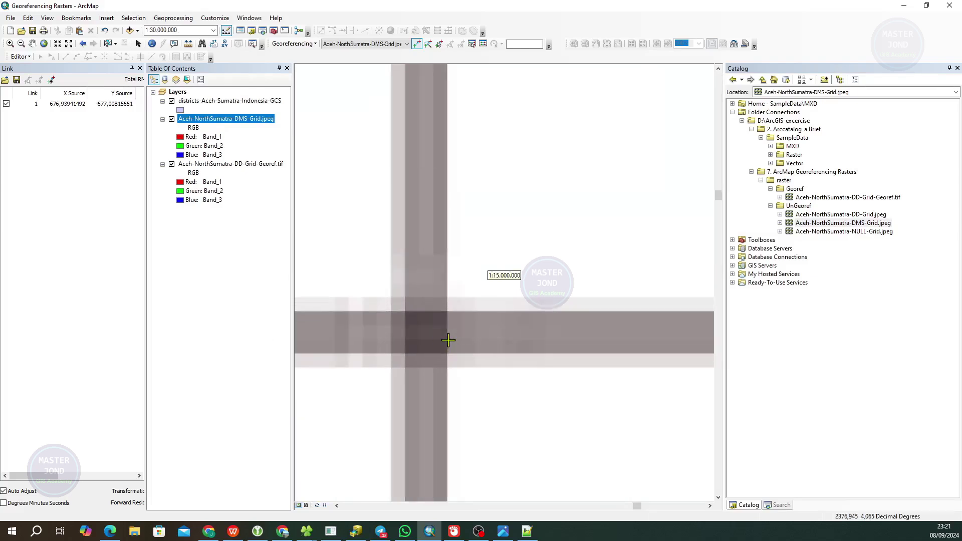
left_click(417, 44)
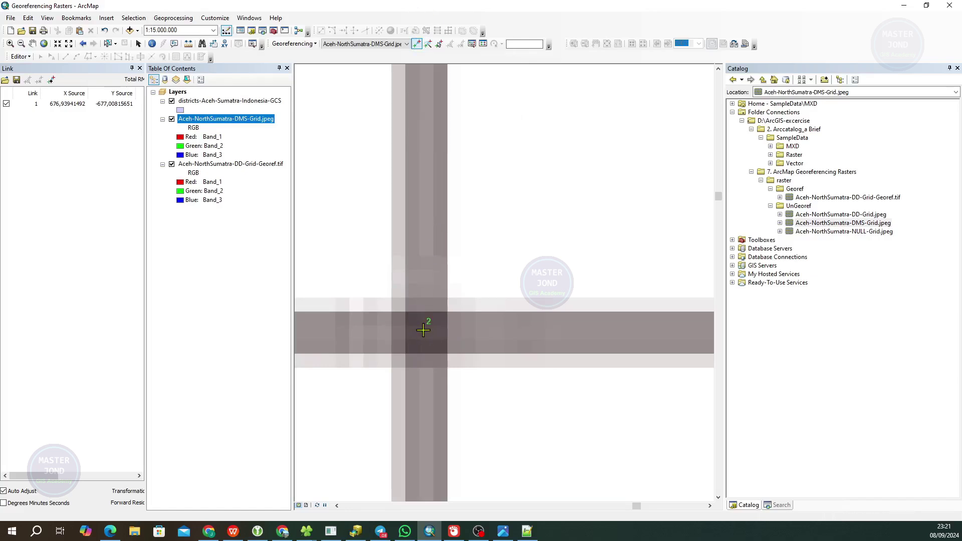
scroll(424, 329, "up", 5)
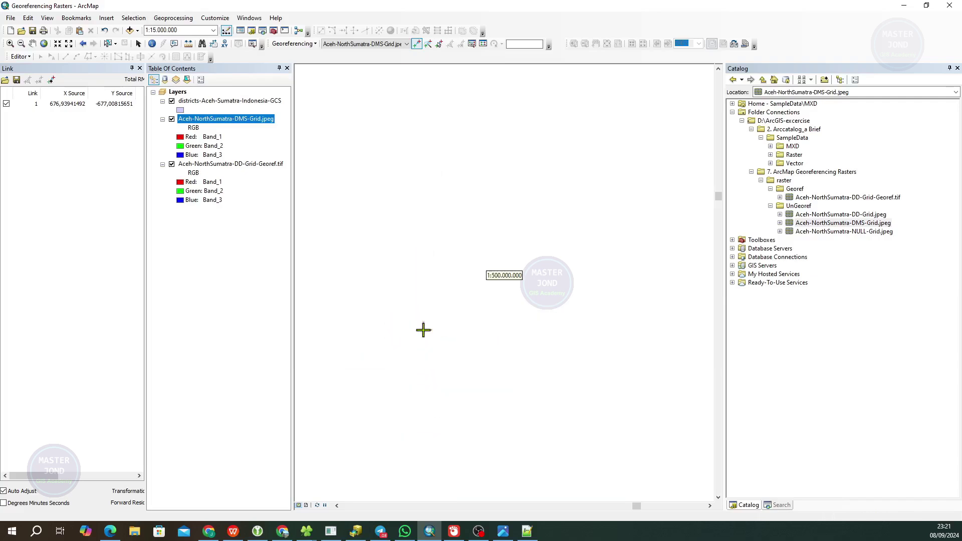
left_click(424, 330)
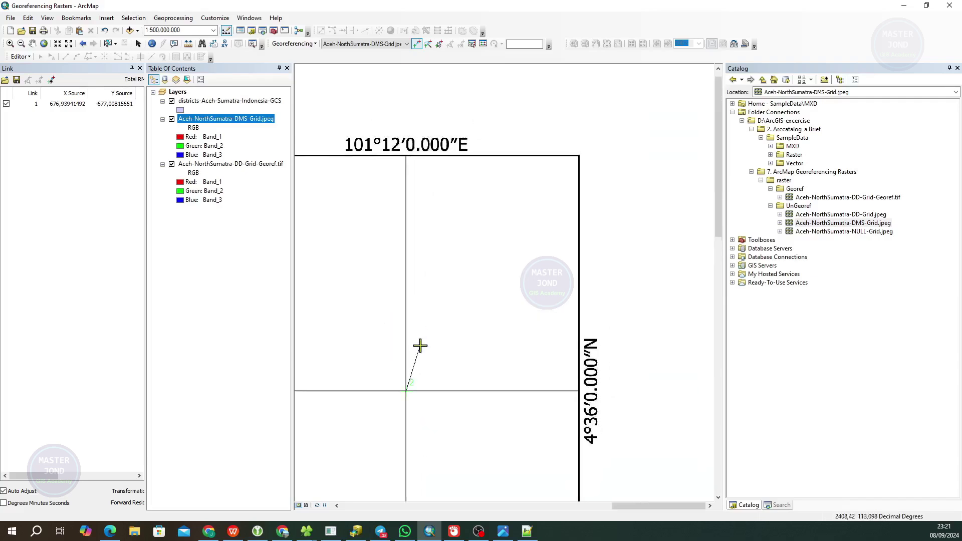
Open the DMS coordinate entry for the second control point and set its longitude to 101° 12' 0" E
right_click(437, 359)
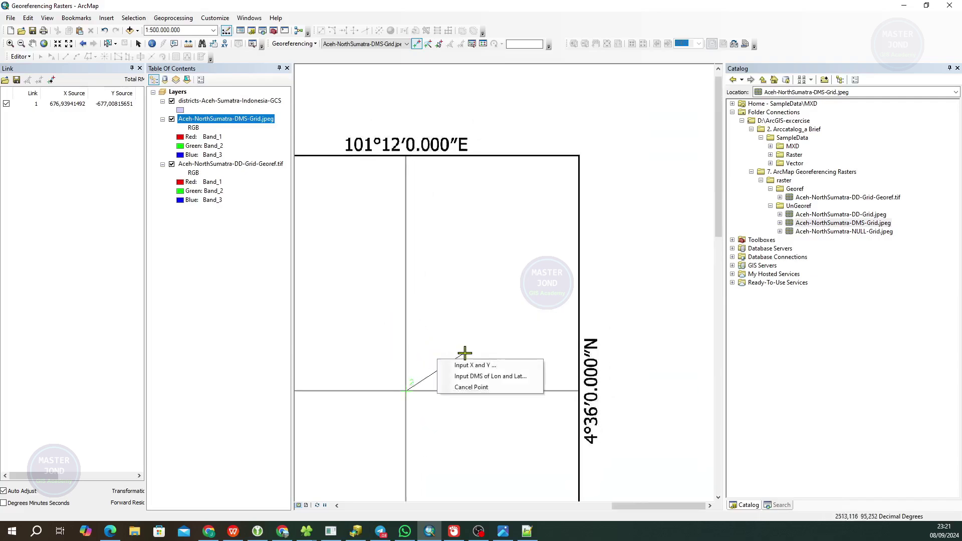
left_click(479, 377)
double_click(434, 257)
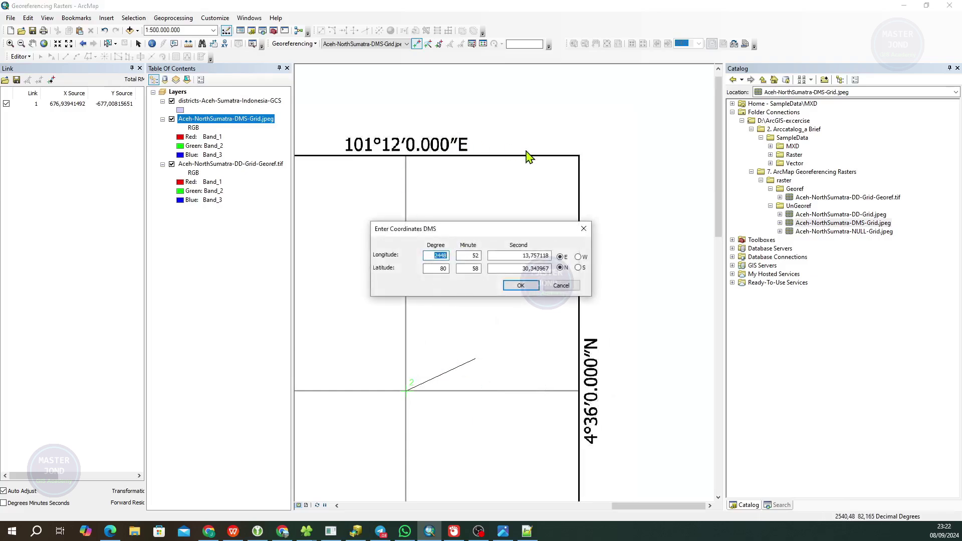
type("101")
key("Tab")
type("0")
Set the second control point's latitude to 4° 36' 0" N and confirm the coordinates
double_click(437, 268)
key("Tab")
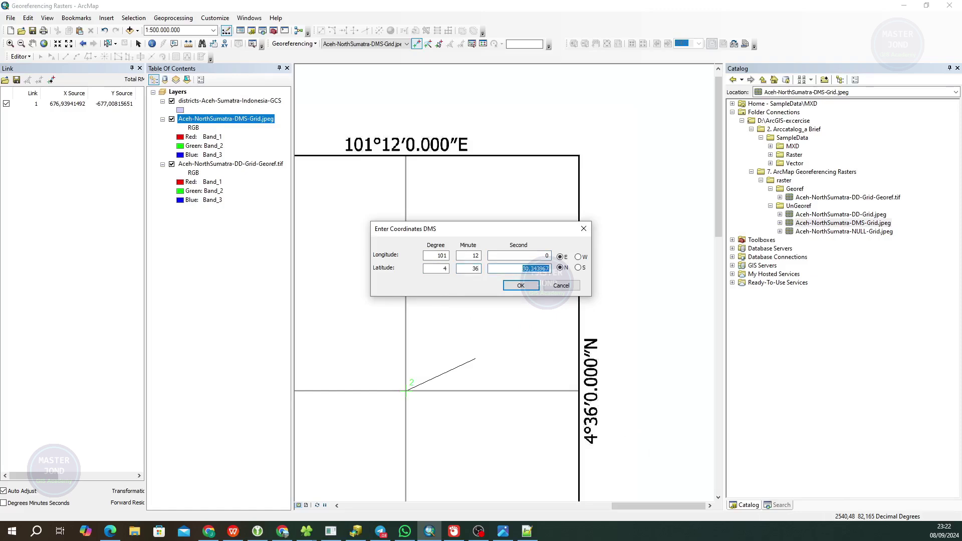
type("0")
left_click(522, 286)
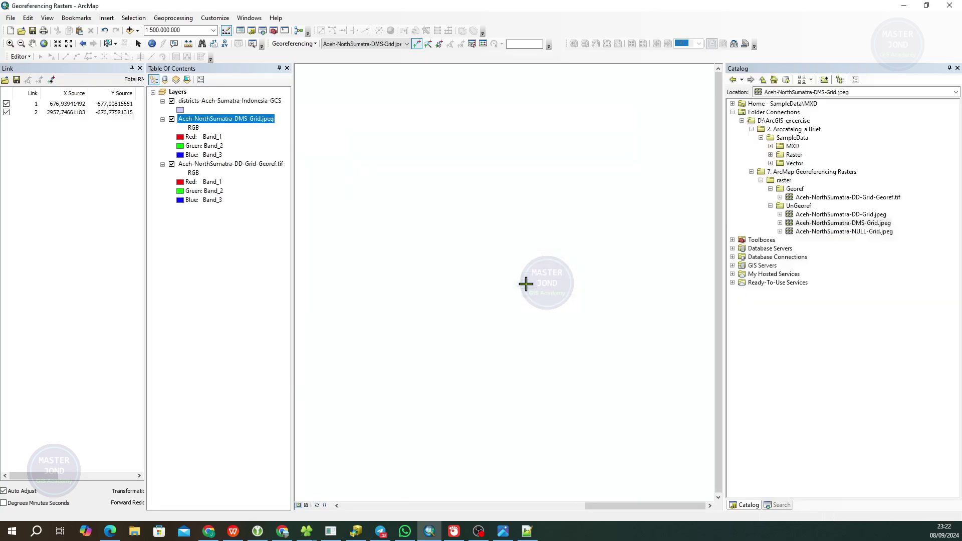
Zoom to the Aceh-NorthSumatra-DMS-Grid.jpeg layer and hide the Aceh-NorthSumatra-DD-Grid-Georef.tif and districts-Aceh-Sumatra-Indonesia-GCS layers
right_click(254, 126)
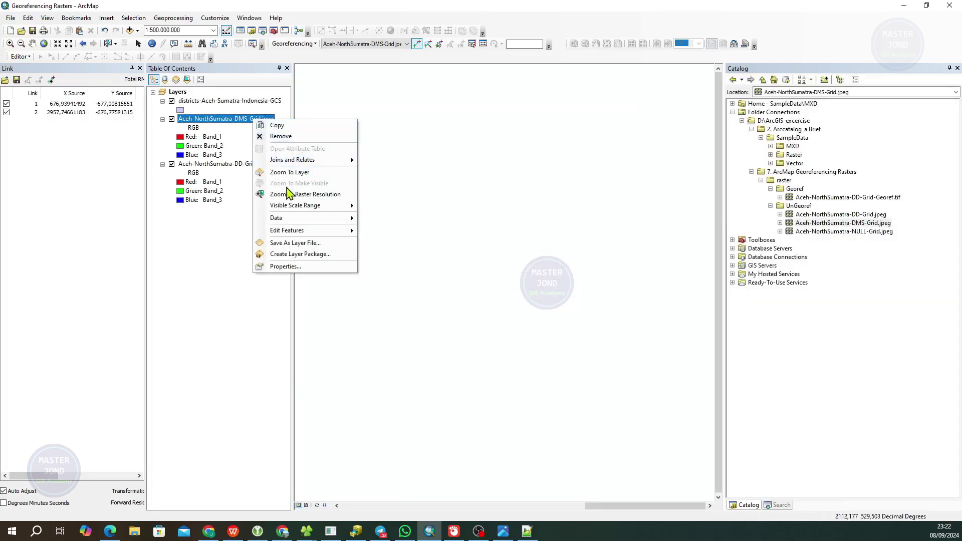
left_click(474, 7)
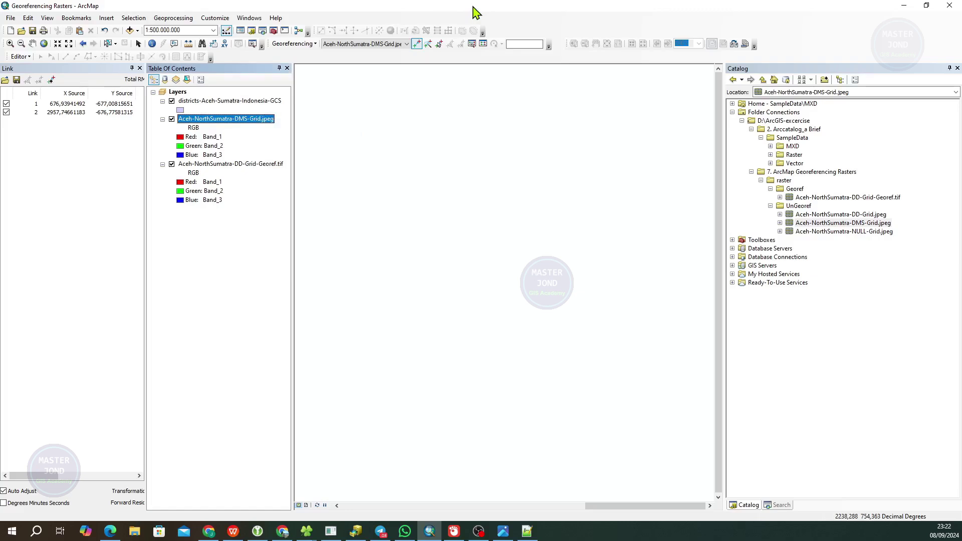
right_click(264, 124)
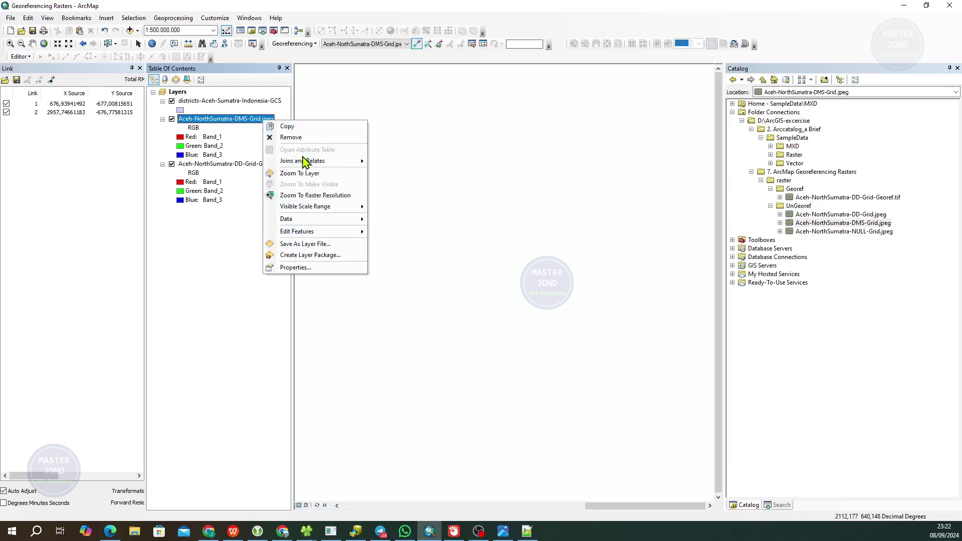
left_click(303, 174)
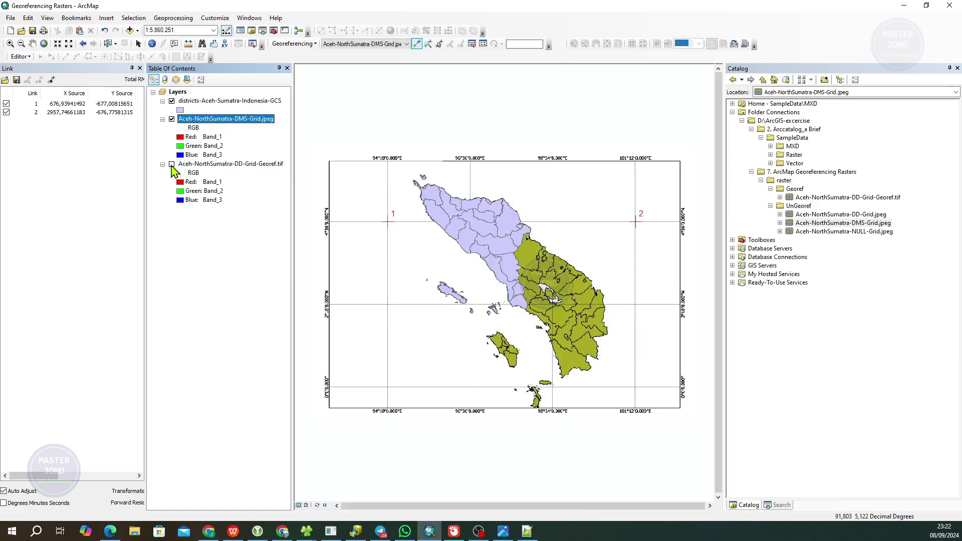
left_click(172, 102)
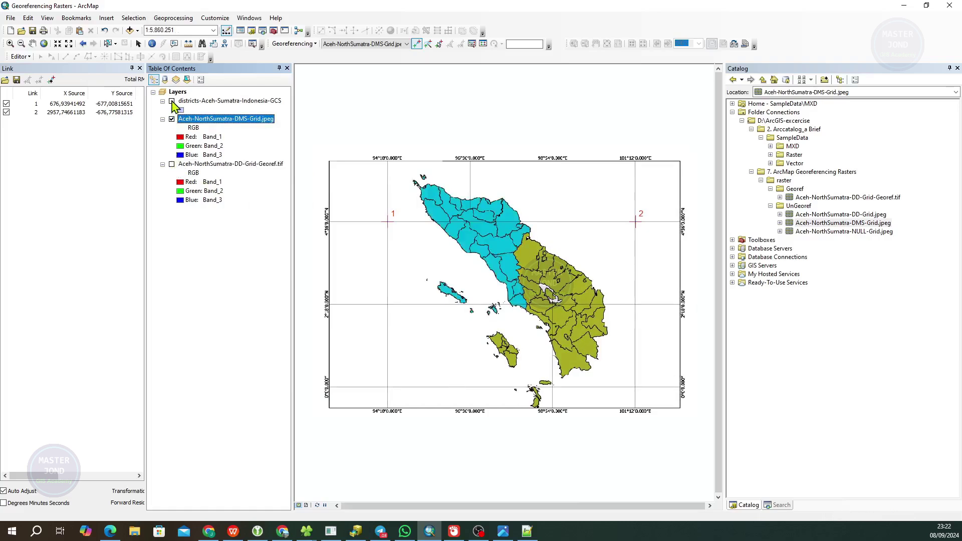
left_click(172, 101)
left_click(172, 101)
Place the third control point on the raster at the intersection of the 101°12'0"E and 0°0'0" grid lines
scroll(388, 173, "up", 3)
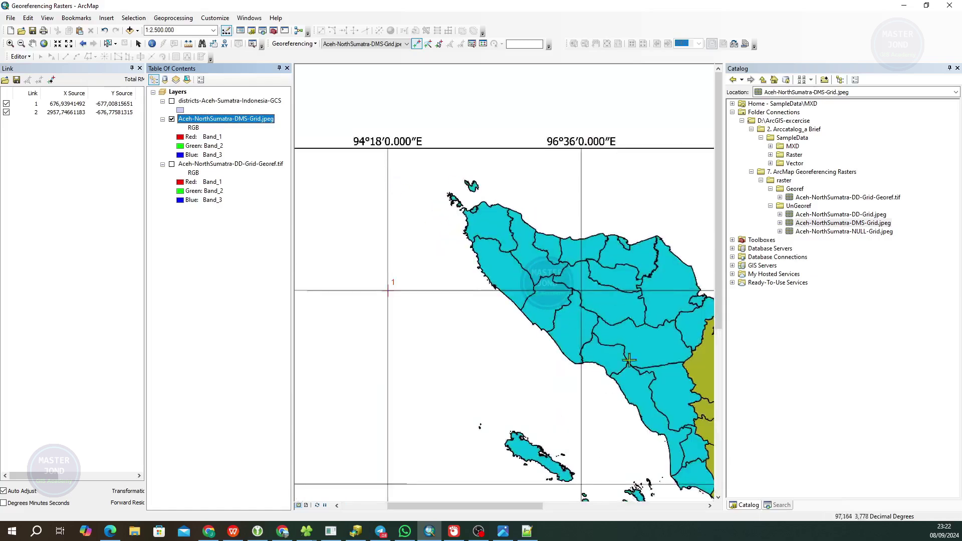
left_click_drag(653, 386, 536, 310)
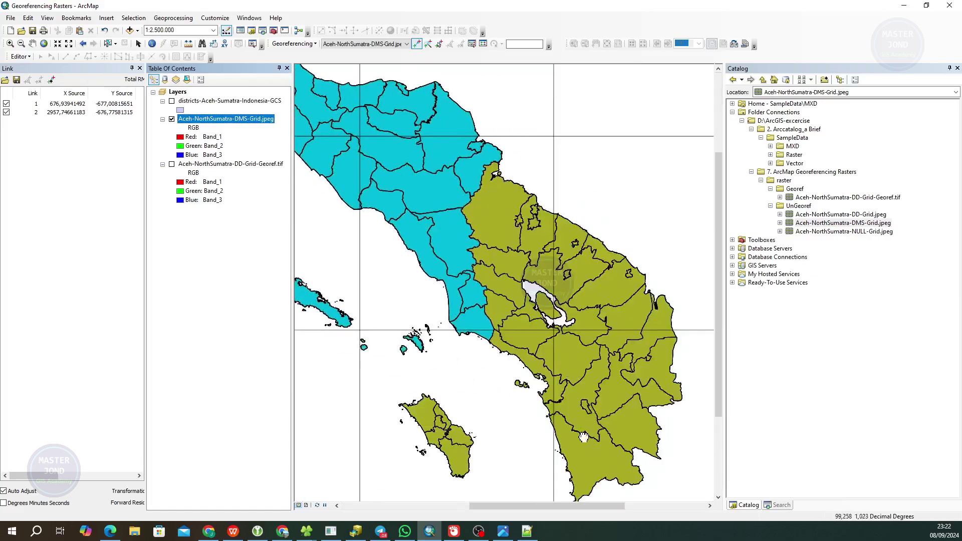
key("Right")
key("Down")
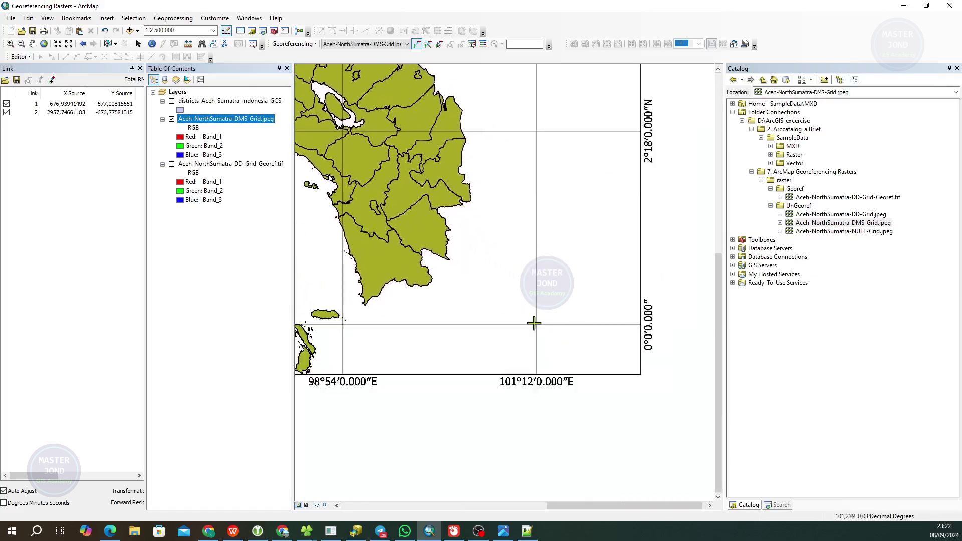
left_click(10, 44)
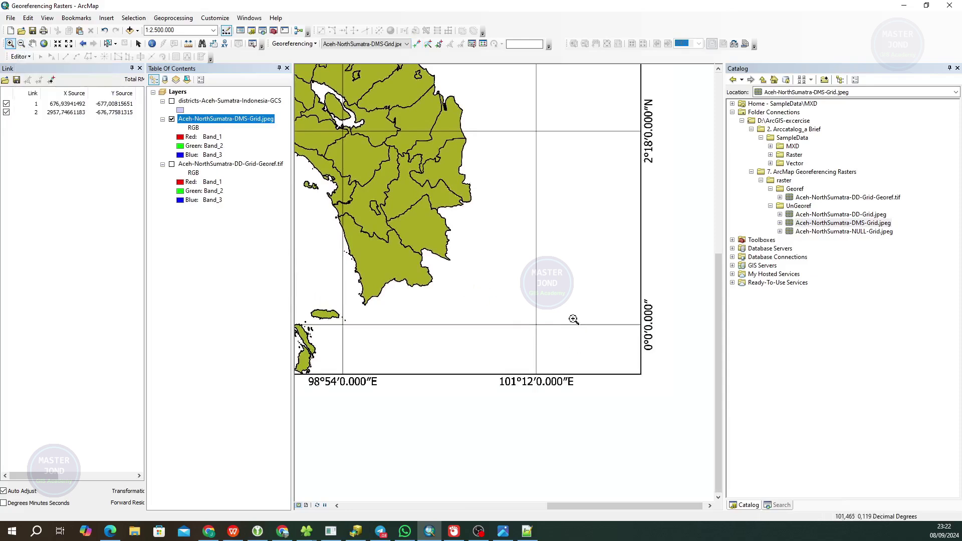
left_click_drag(478, 274, 666, 397)
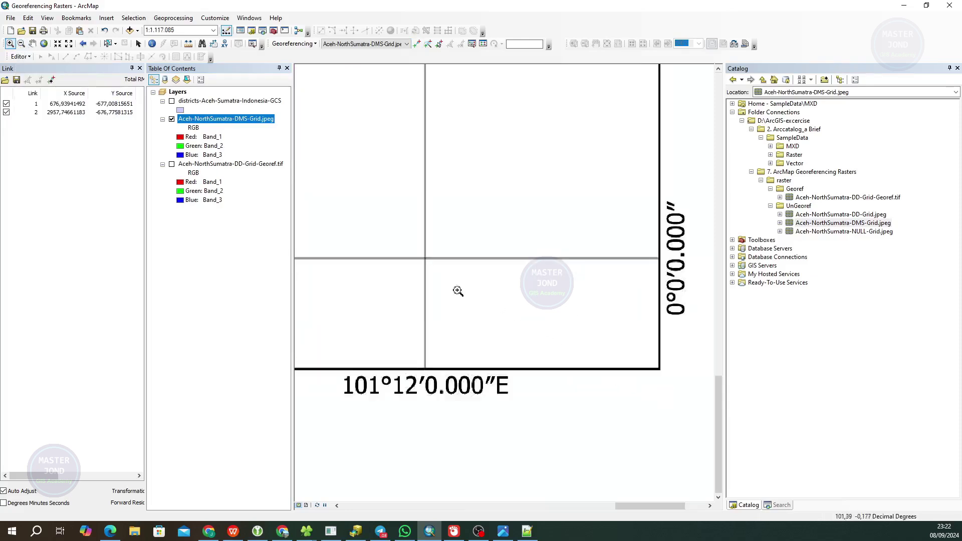
left_click_drag(338, 204, 590, 383)
left_click_drag(412, 205, 458, 241)
left_click(138, 44)
scroll(515, 291, "down", 2)
scroll(527, 292, "up", 4)
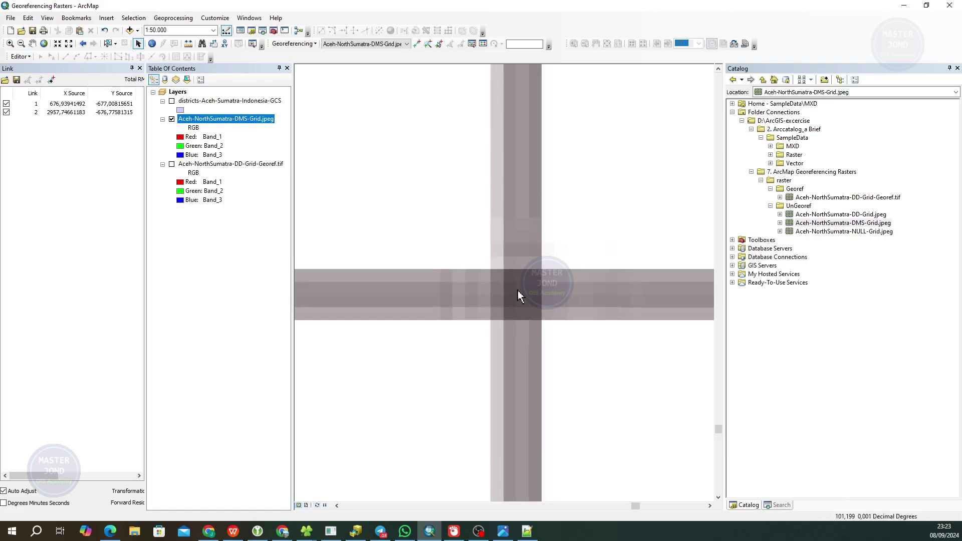
left_click(417, 44)
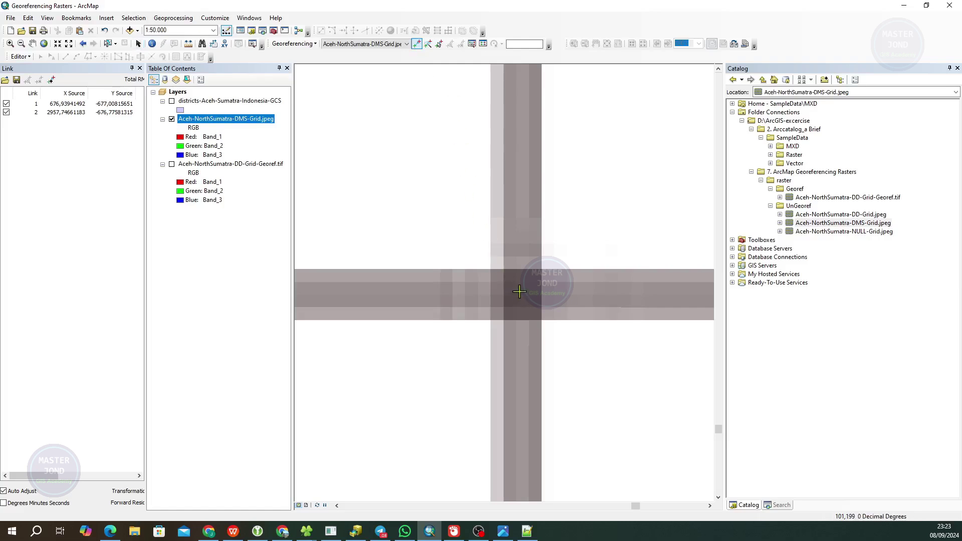
scroll(519, 292, "up", 5)
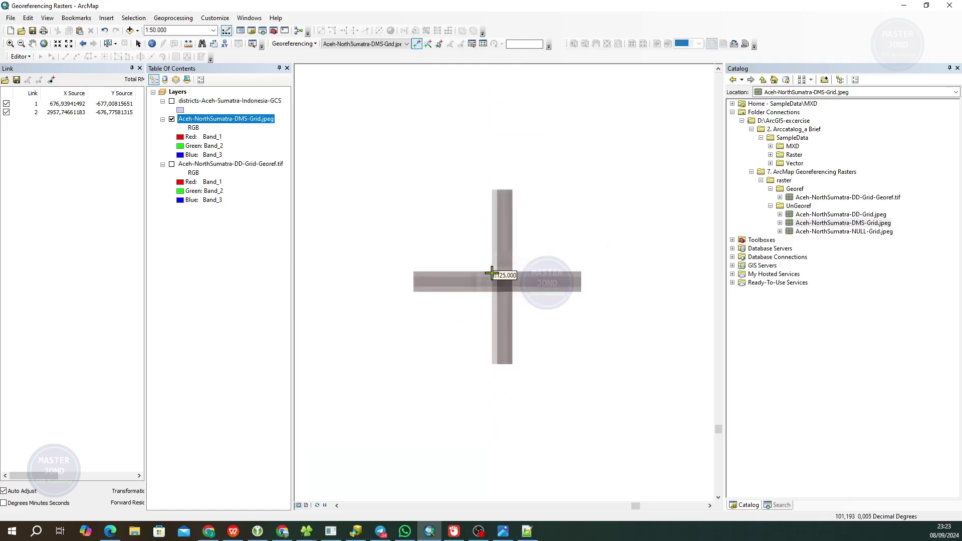
scroll(492, 274, "up", 5)
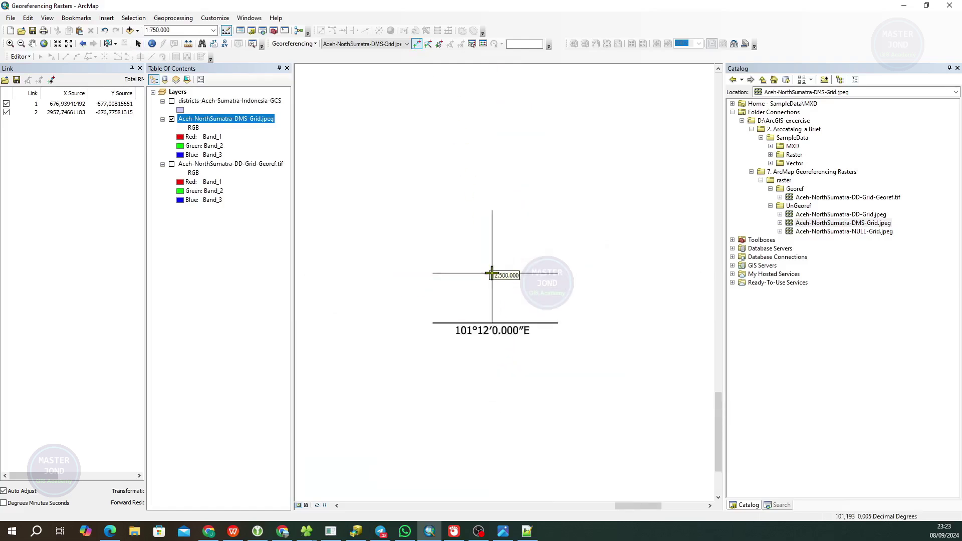
scroll(492, 273, "down", 4)
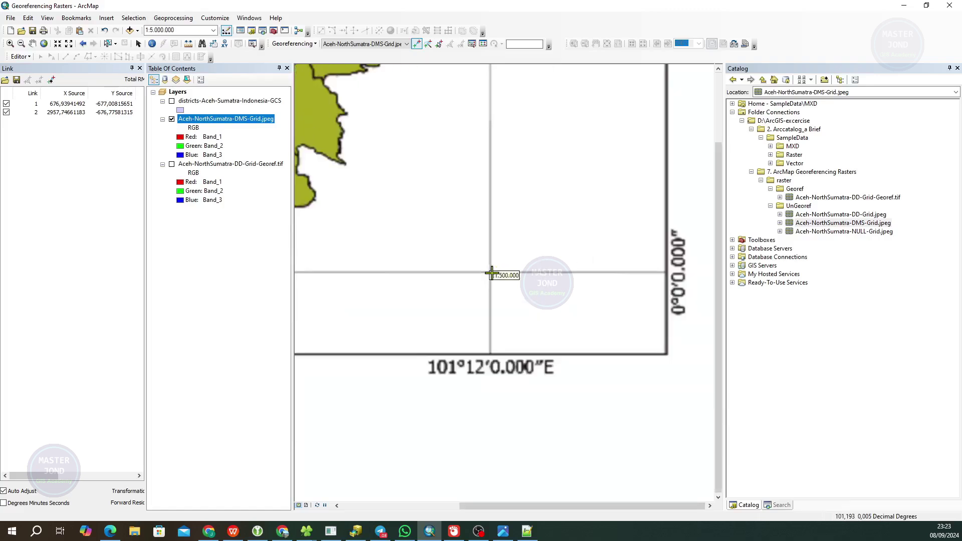
Set the third control point's DMS coordinates to longitude 101° 12' 0" E and latitude 0° 0' 0" N and confirm them
right_click(492, 274)
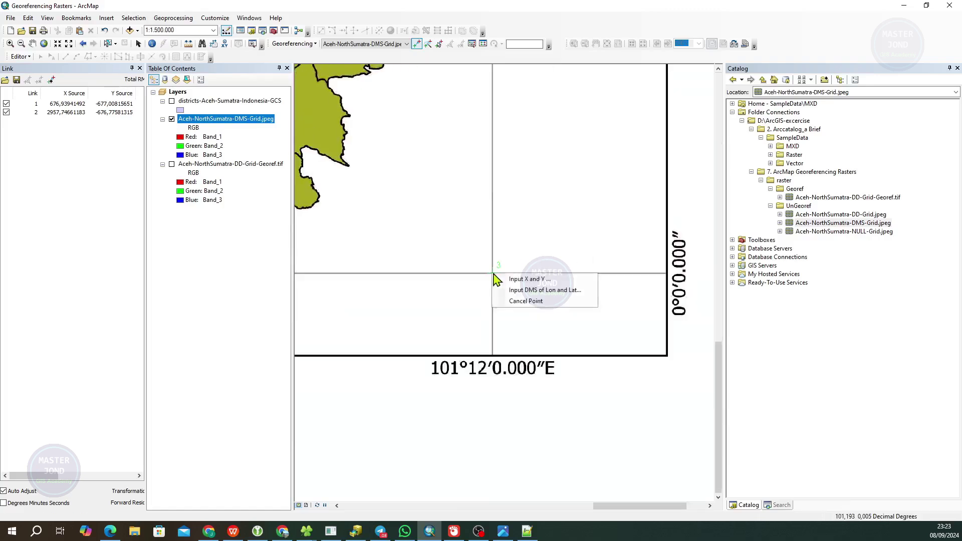
left_click(528, 296)
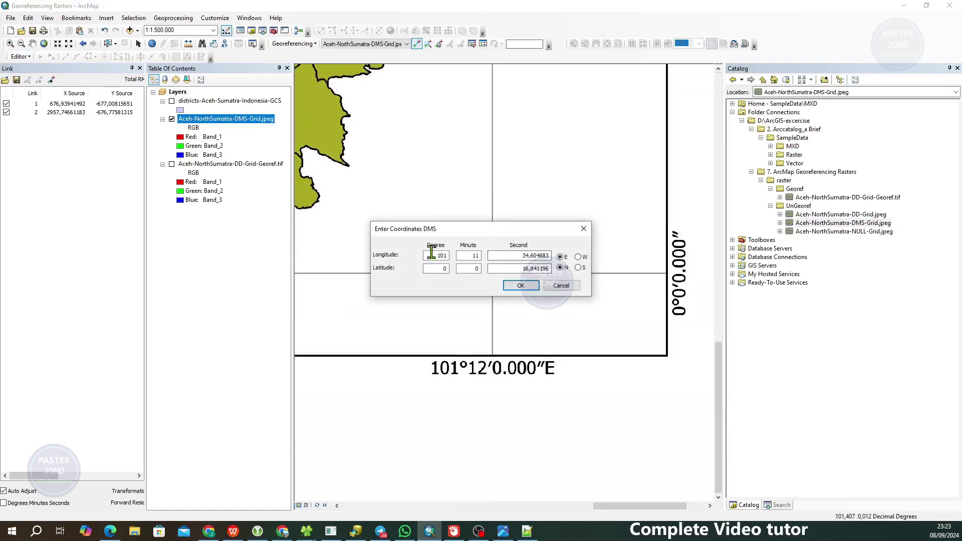
double_click(475, 256)
type("12")
key("Tab")
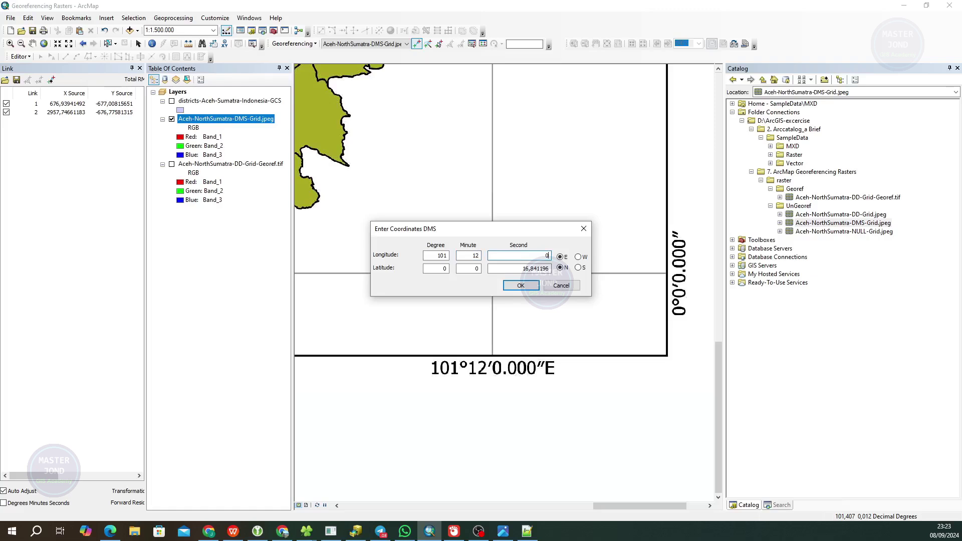
double_click(501, 268)
type("0")
left_click(531, 285)
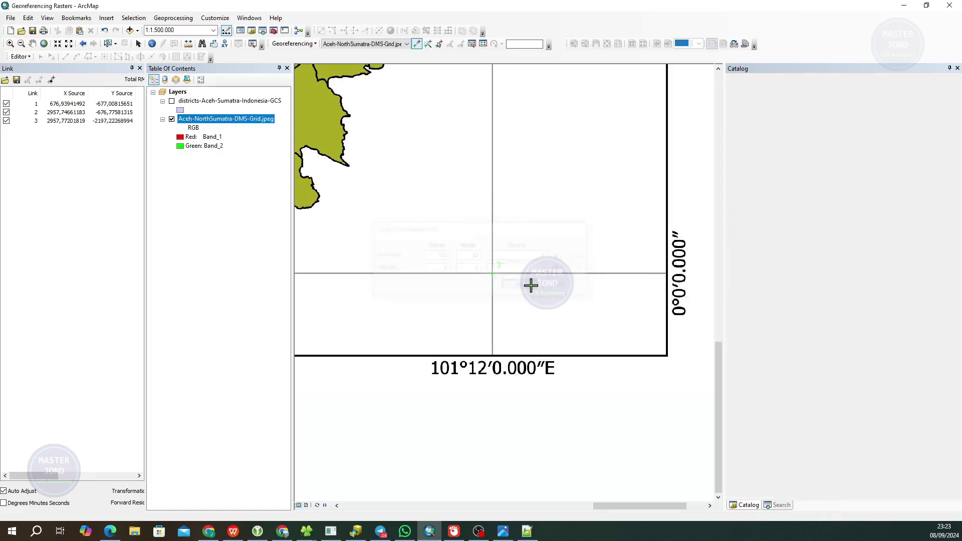
Place the fourth control point on the raster at the intersection of the 94°18'0"E and 0°0'0" grid lines
scroll(501, 268, "up", 5)
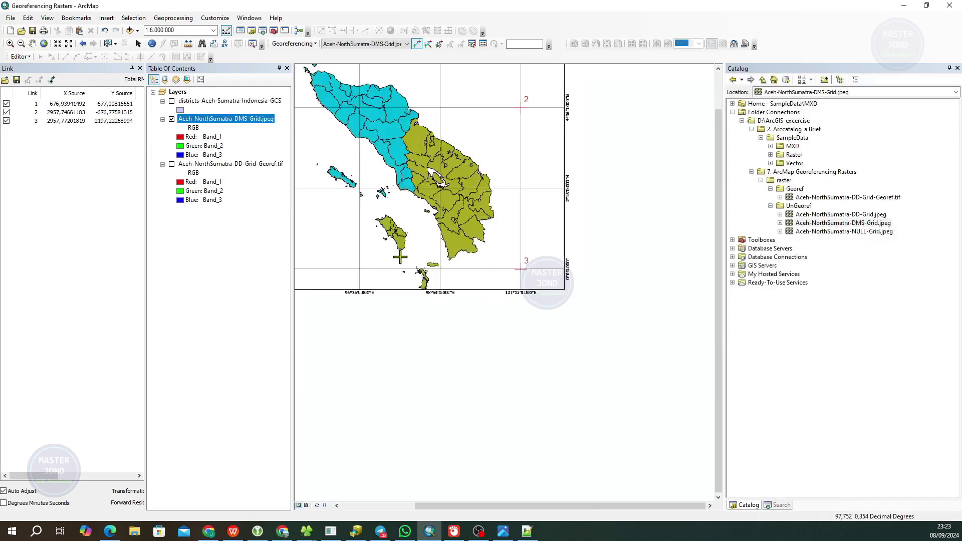
scroll(464, 302, "down", 7)
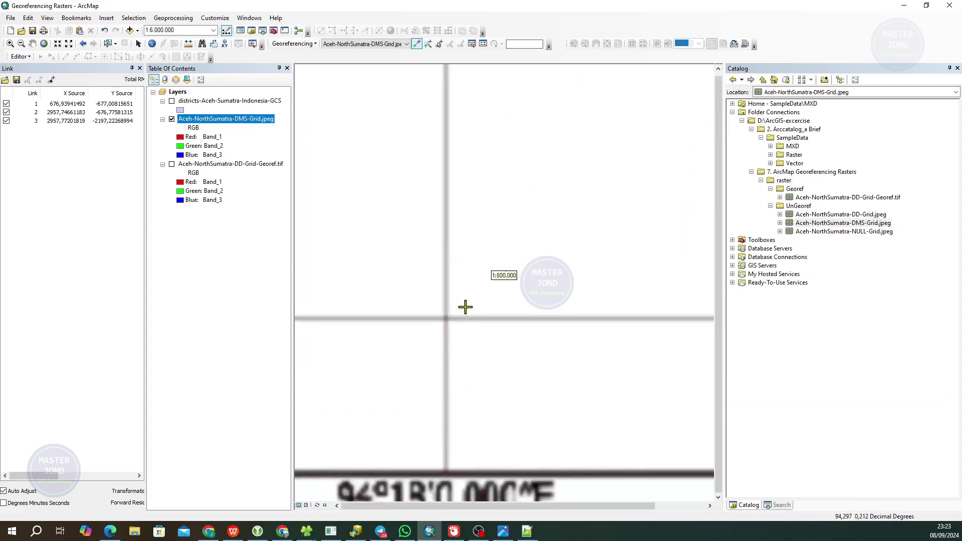
scroll(450, 313, "down", 1)
scroll(449, 313, "up", 8)
scroll(448, 314, "down", 8)
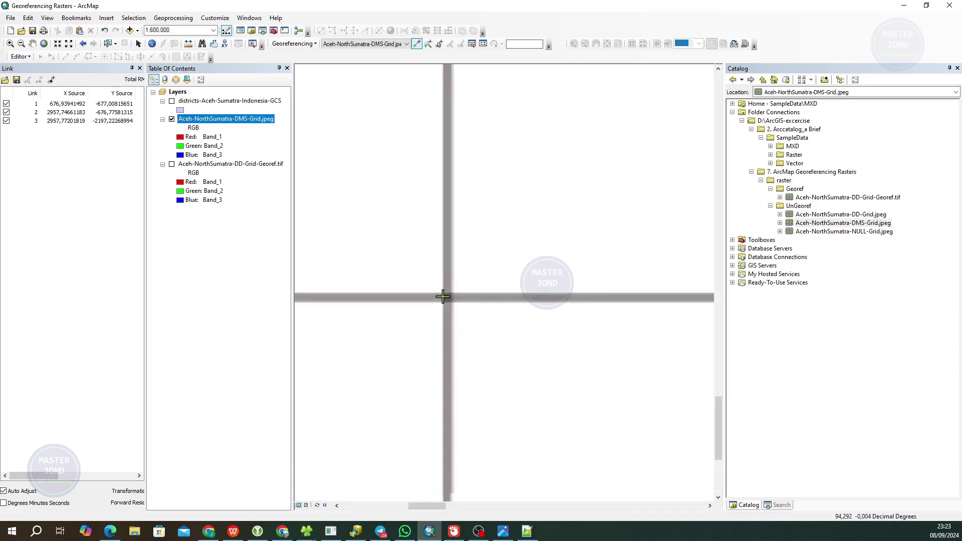
scroll(444, 298, "down", 9)
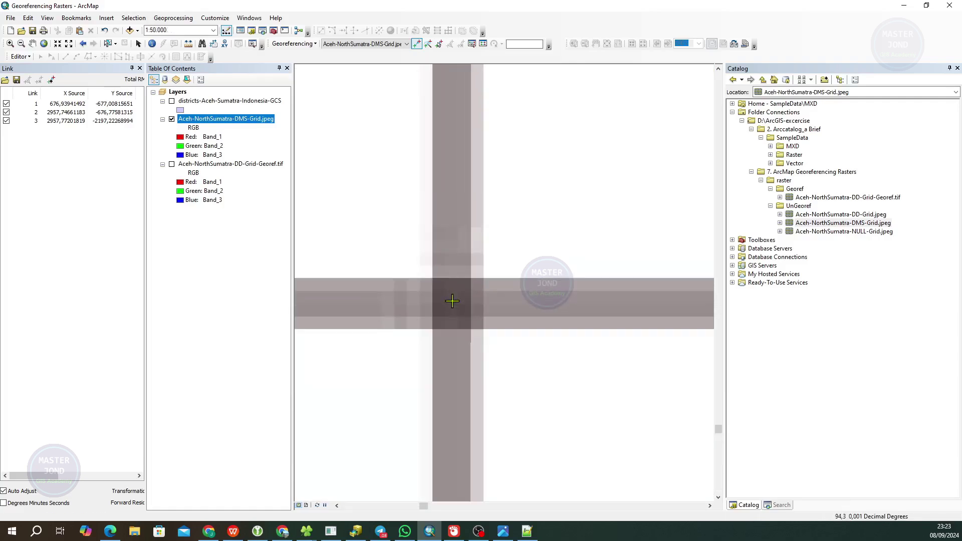
scroll(452, 301, "up", 10)
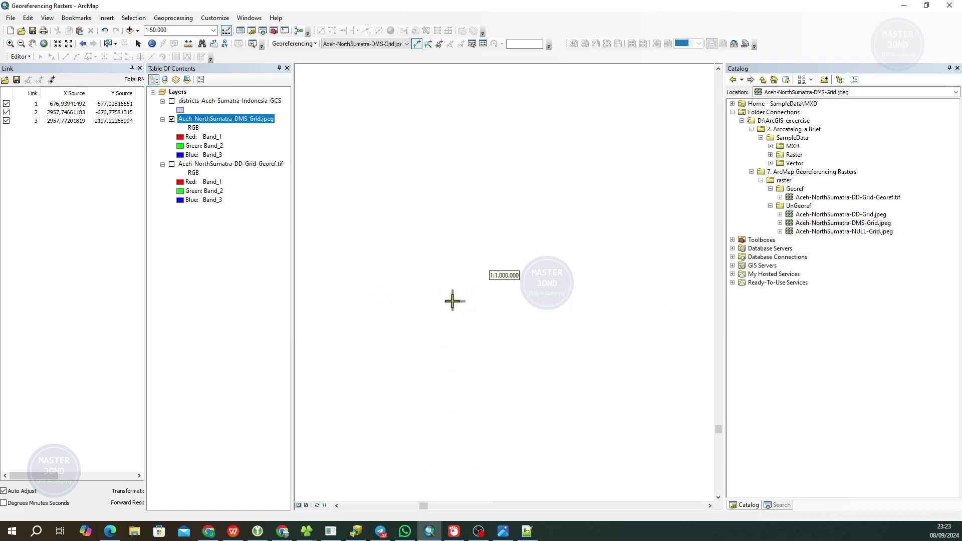
scroll(452, 301, "up", 5)
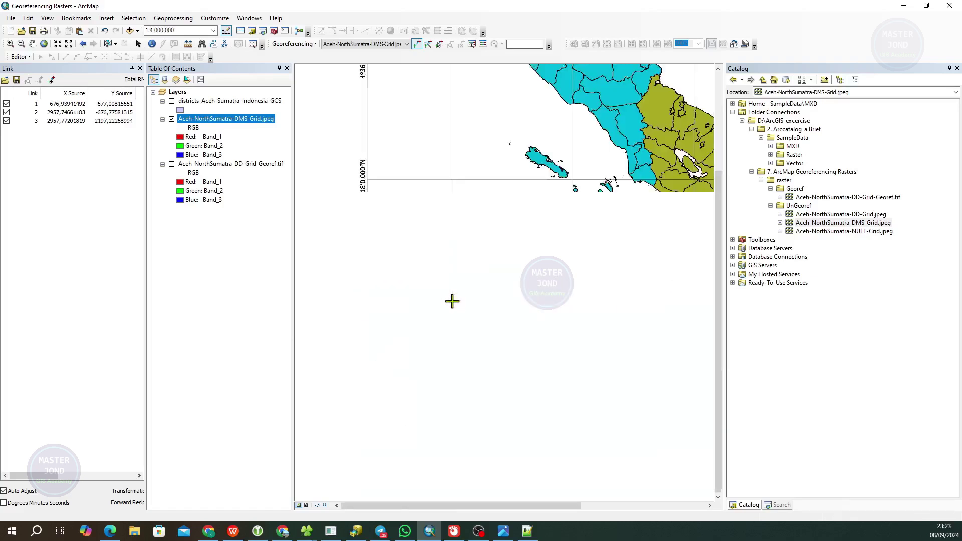
scroll(452, 300, "down", 3)
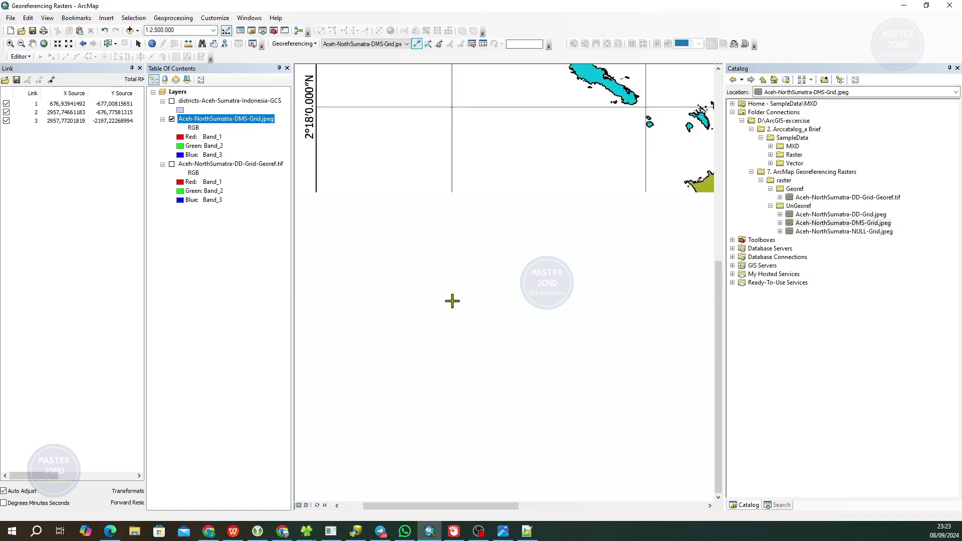
Open the DMS coordinate entry for the fourth control point and set its longitude to 94° 18' 0" E
right_click(452, 301)
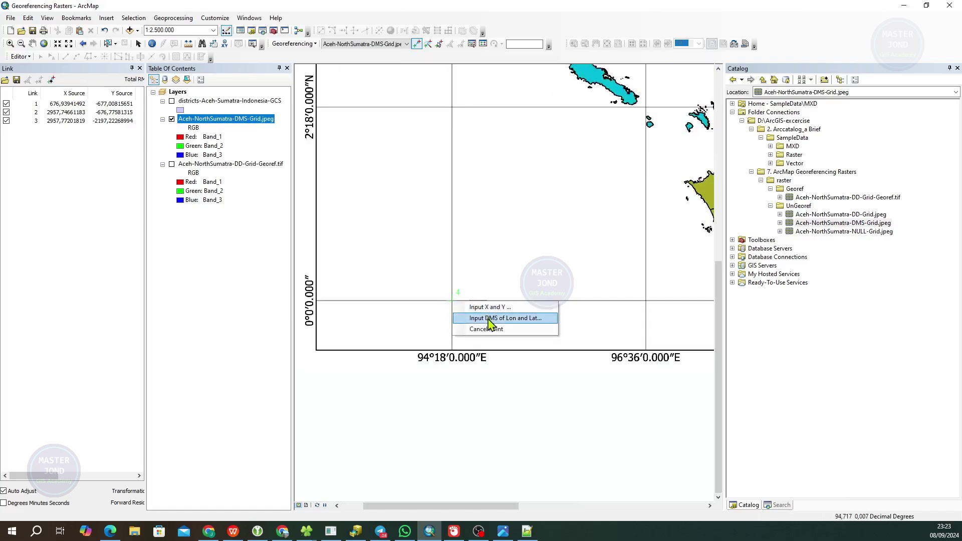
left_click(489, 320)
left_click_drag(480, 235, 540, 201)
key("Tab")
key("Tab")
key("Tab")
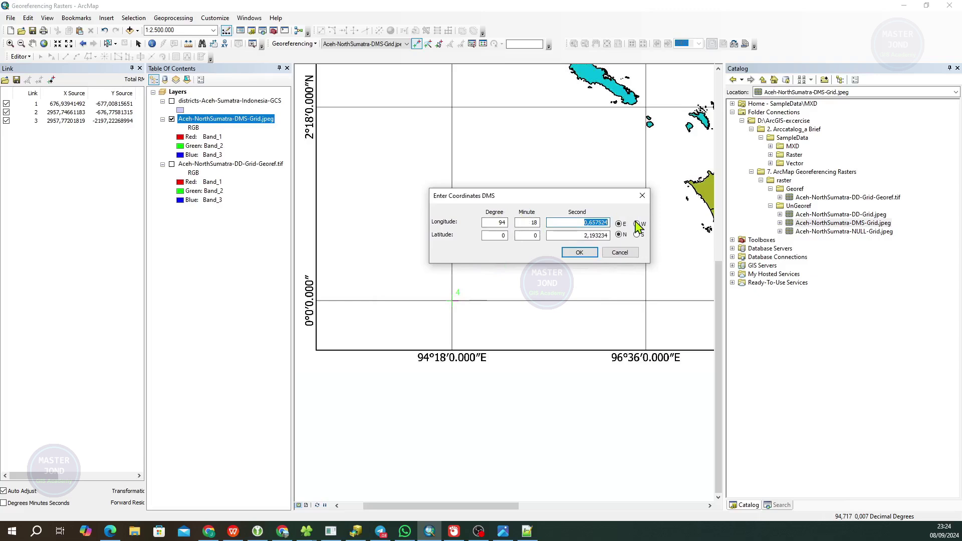
type("0")
Set the fourth control point's latitude to 0° 0' 0" N and confirm the coordinates
double_click(498, 234)
type("0")
double_click(527, 235)
type("0")
double_click(569, 235)
type("0")
left_click(580, 252)
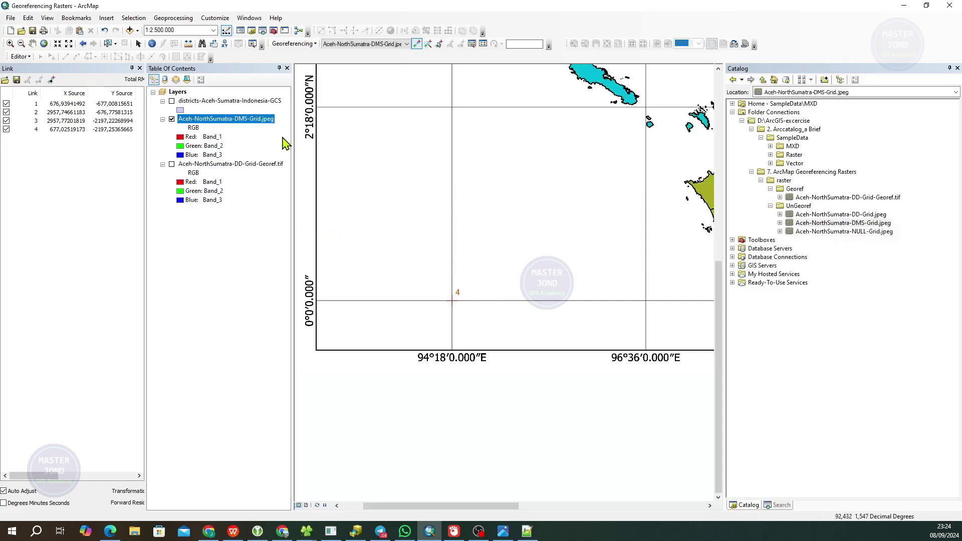
Update the georeferencing of the Aceh-NorthSumatra-DMS-Grid.jpeg raster with the four control points
left_click(292, 43)
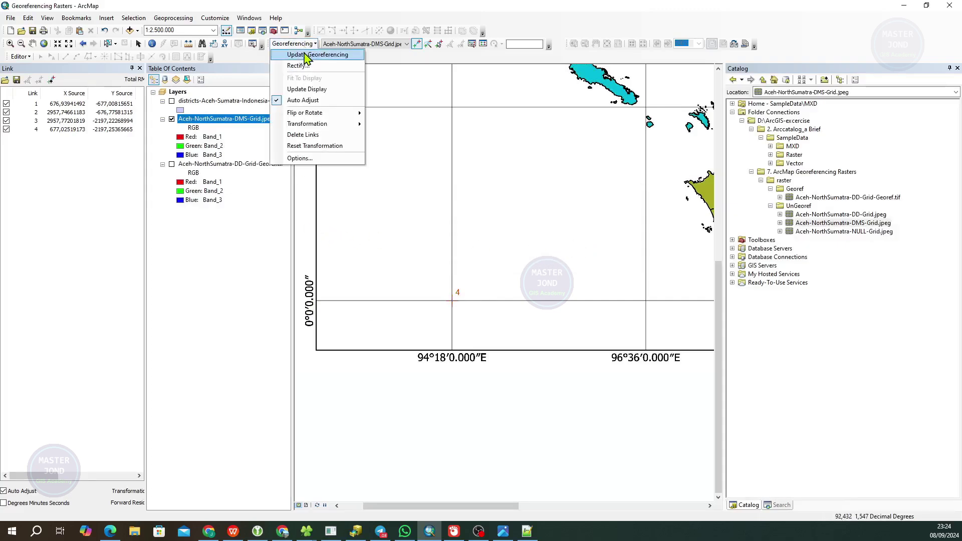
left_click(314, 55)
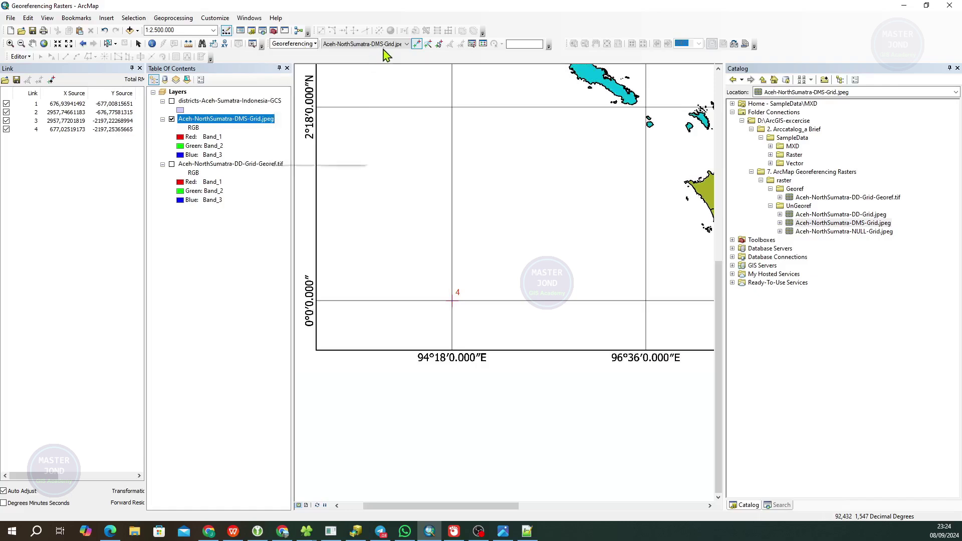
left_click(380, 44)
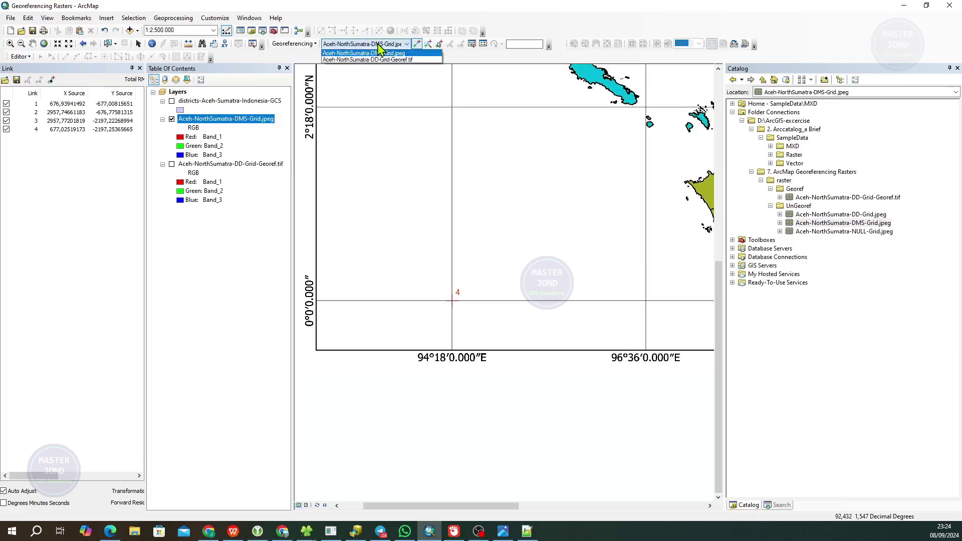
left_click(373, 52)
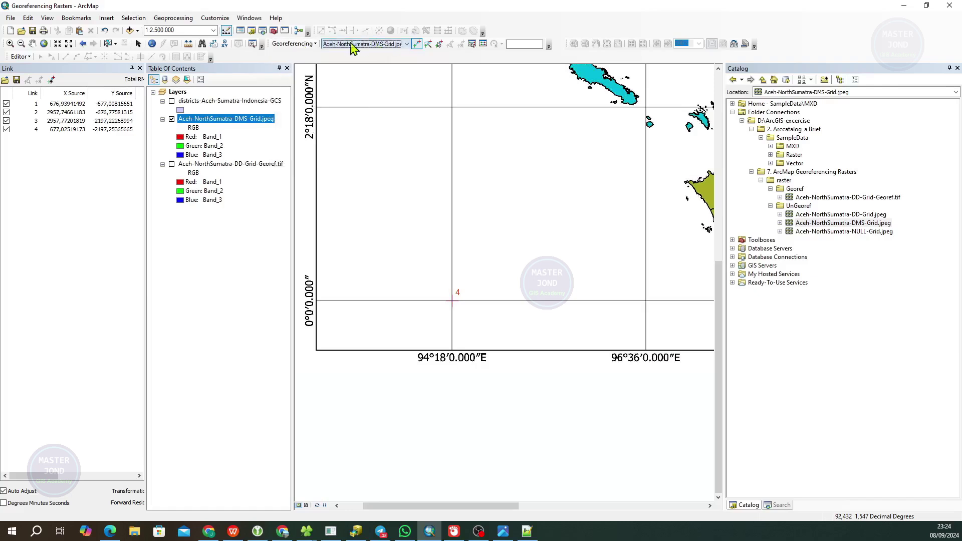
left_click(315, 45)
left_click(315, 57)
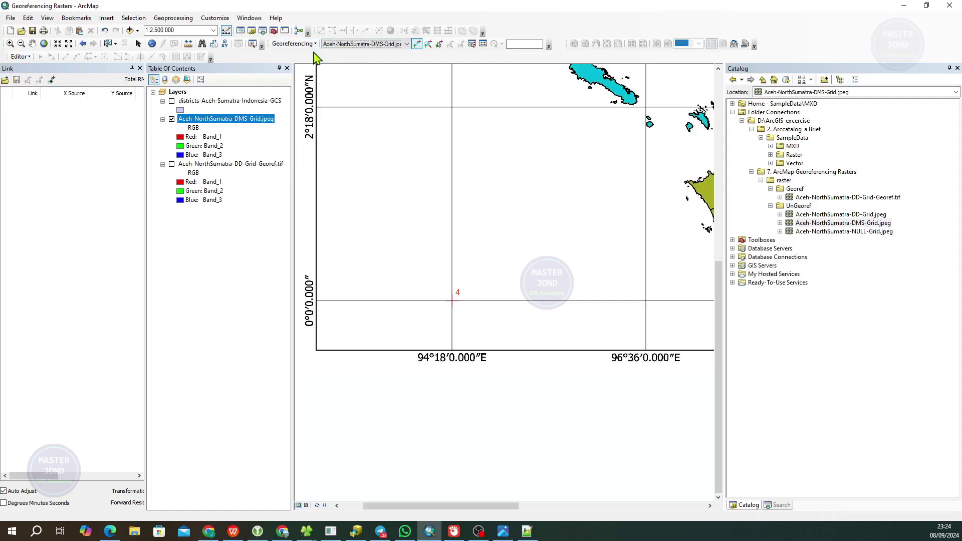
right_click(264, 122)
mouse_move(356, 219)
left_click(402, 232)
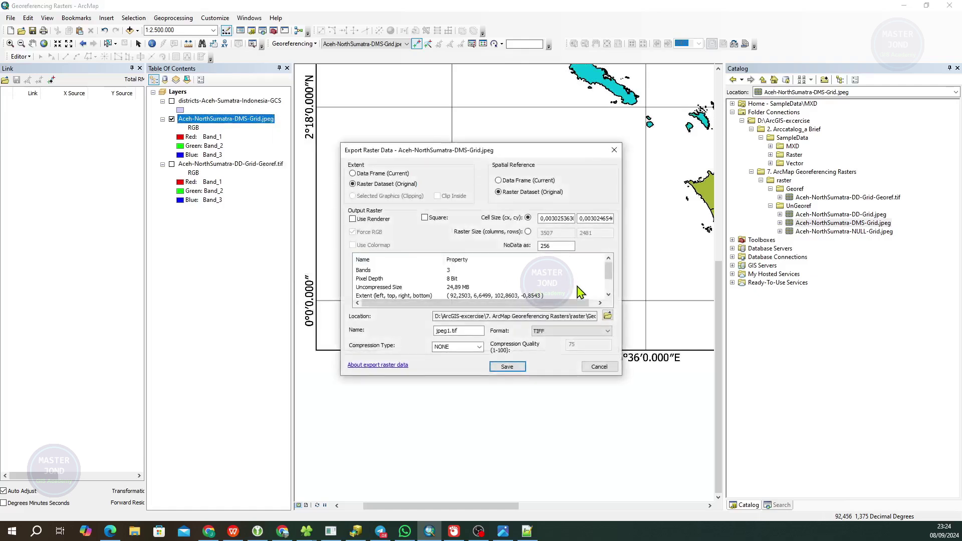
left_click(613, 150)
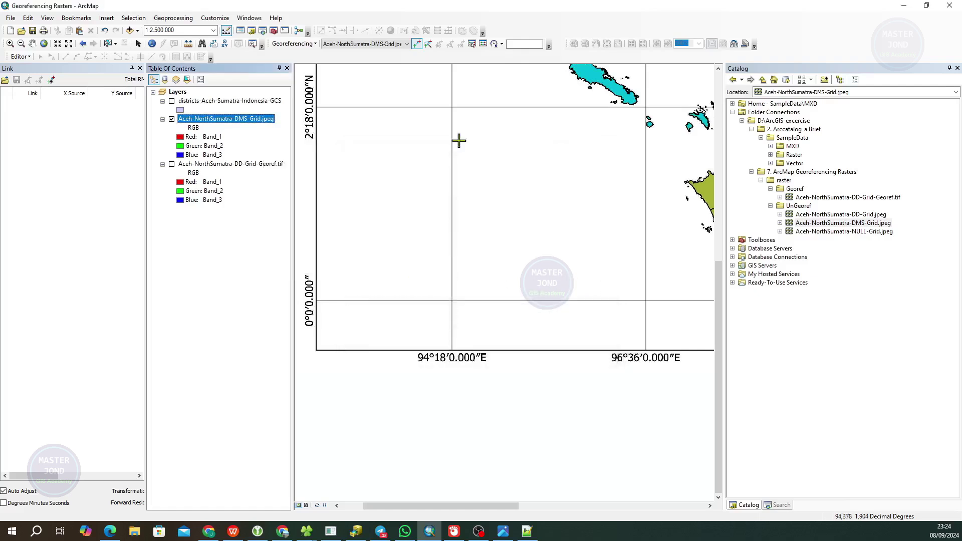
Copy the name text of the Aceh-NorthSumatra-DMS-Grid.jpeg layer
left_click(225, 121)
right_click(224, 117)
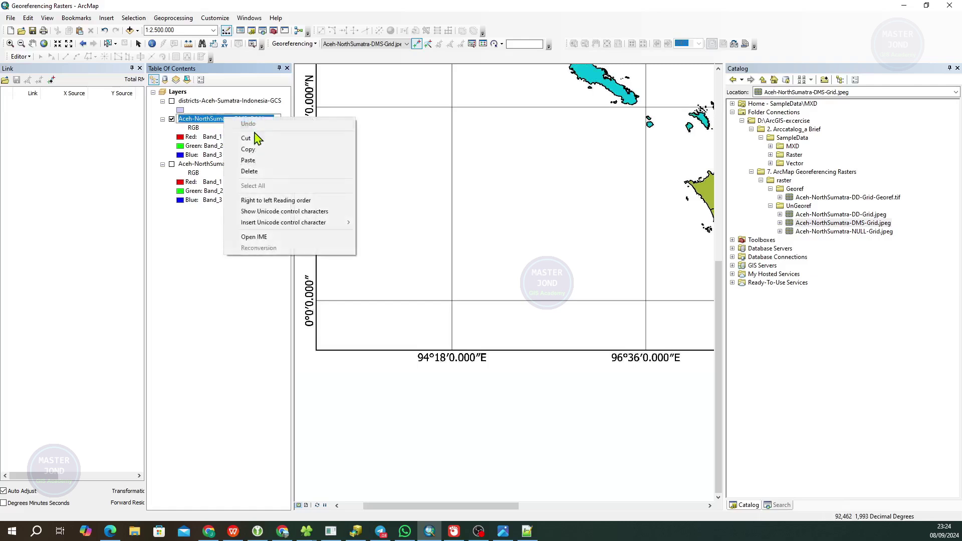
left_click(246, 151)
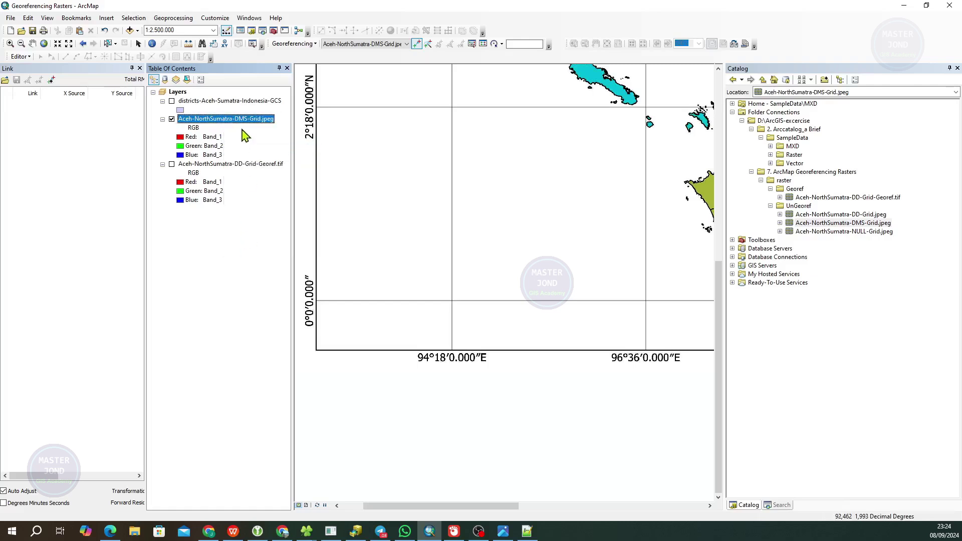
Start exporting the Aceh-NorthSumatra-DMS-Grid.jpeg raster data and choose the Georef folder inside raster as the output location
right_click(253, 120)
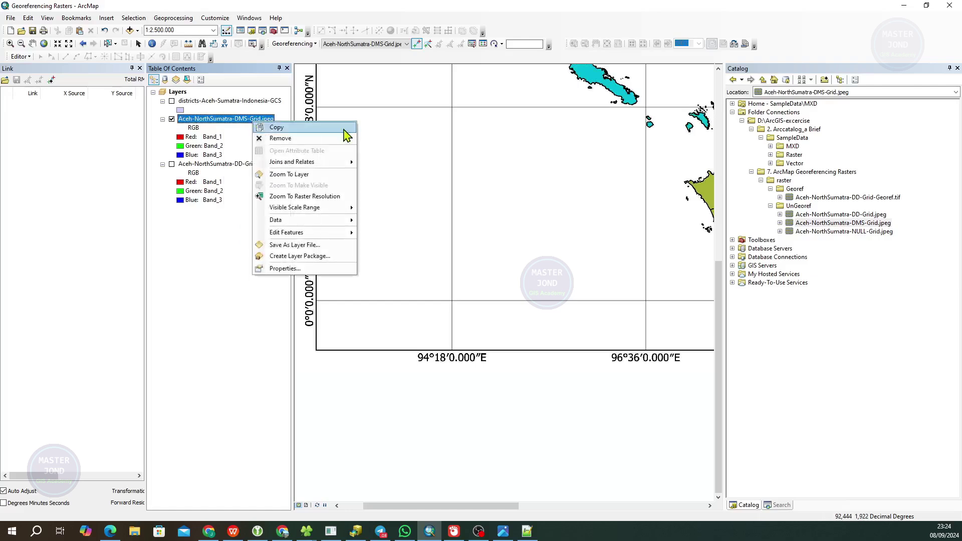
mouse_move(328, 220)
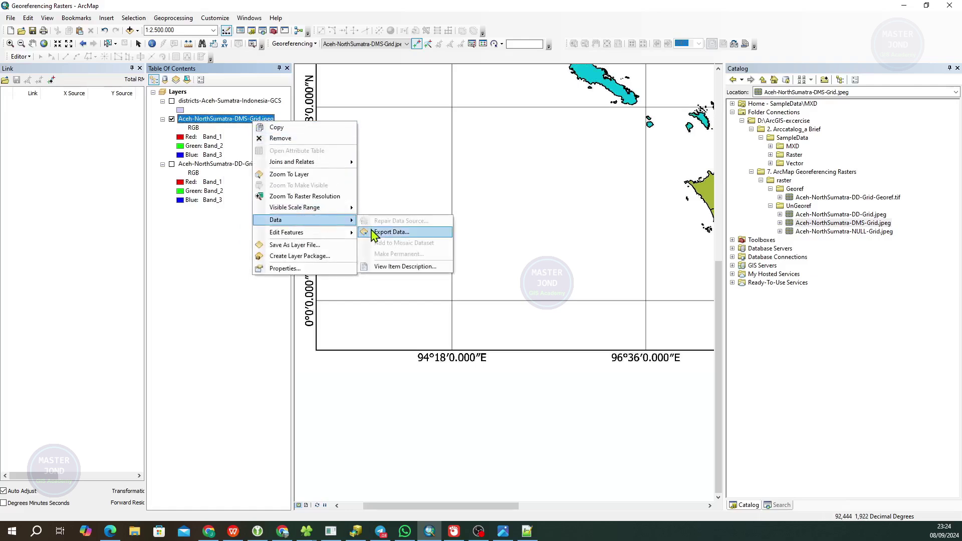
left_click(375, 234)
left_click_drag(575, 316, 626, 318)
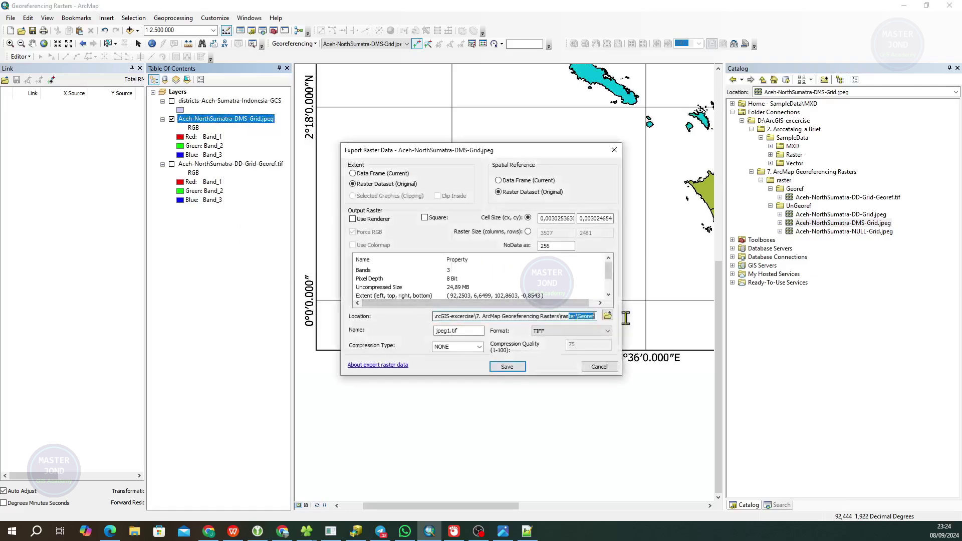
left_click(608, 315)
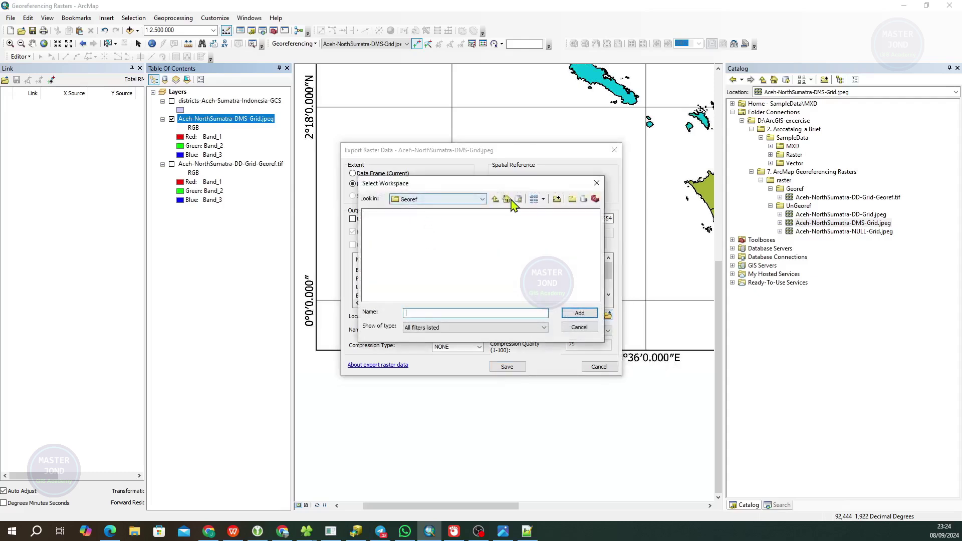
left_click(495, 200)
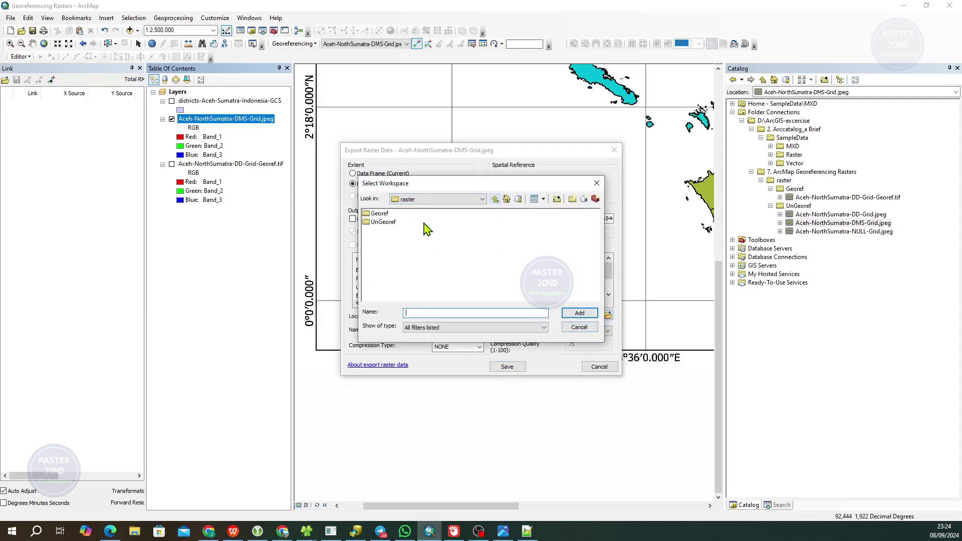
left_click(376, 214)
left_click(579, 313)
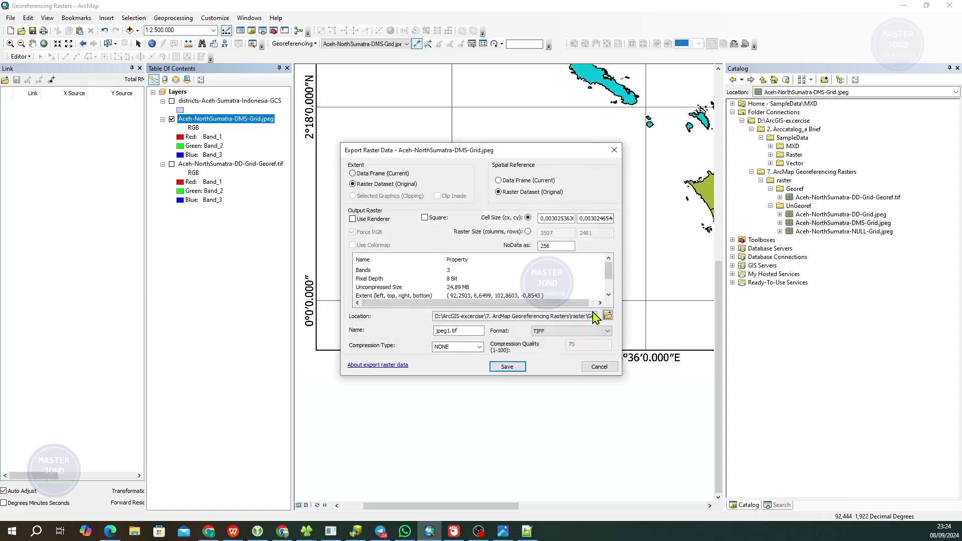
Name the exported raster Aceh-NorthSumatra-DMS-Grid-georef, reusing the copied layer name, and keep TIFF as the format
left_click_drag(480, 331, 356, 333)
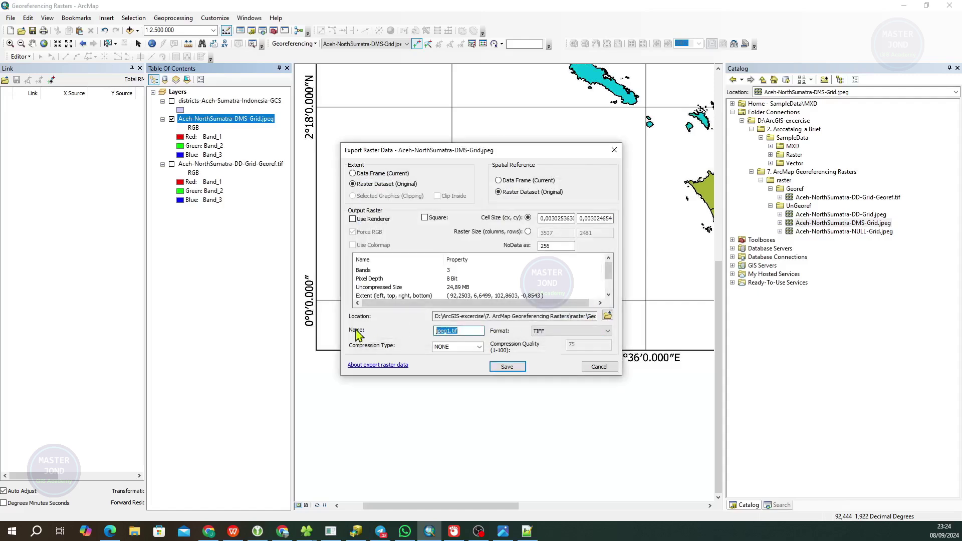
key("ctrl+v")
type("-")
type("georef.t")
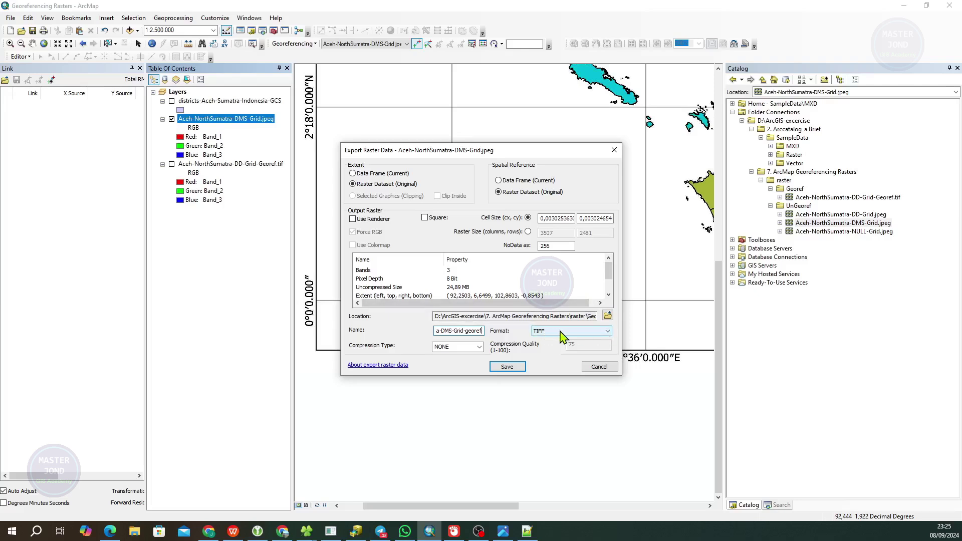
left_click(607, 333)
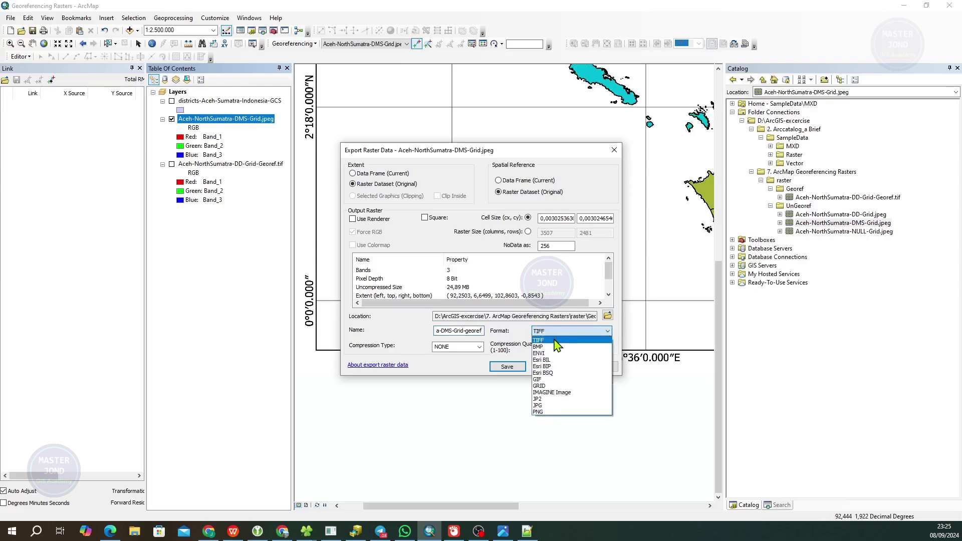
left_click(557, 342)
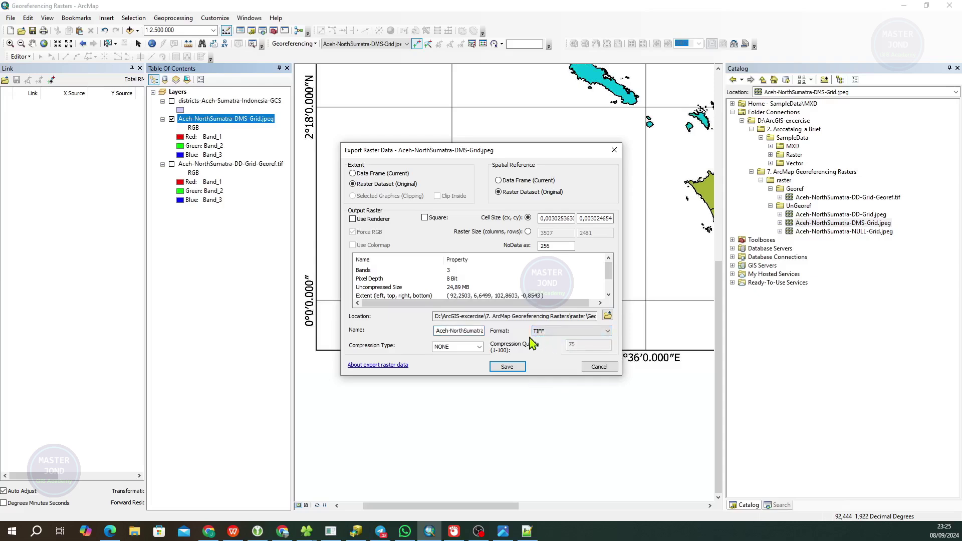
Save the exported raster and add it to the map between the districts-Aceh-Sumatra-Indonesia-GCS and Aceh-NorthSumatra-DMS-Grid.jpeg layers
left_click(609, 295)
left_click(609, 295)
left_click(507, 367)
left_click(481, 309)
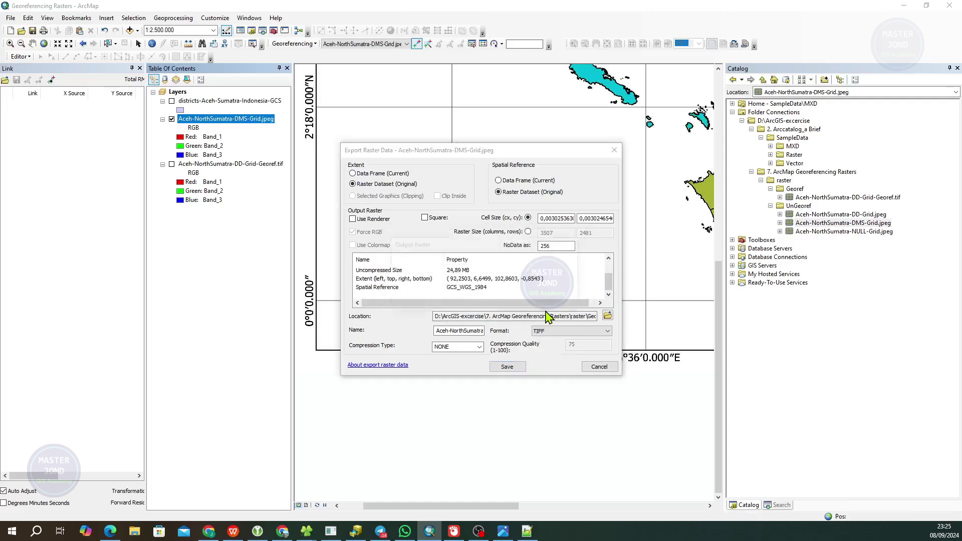
left_click(516, 307)
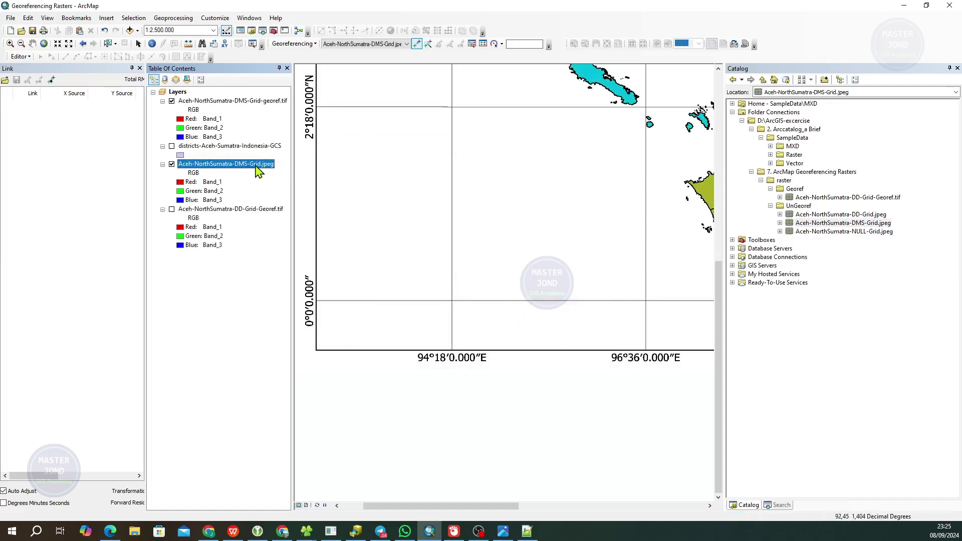
left_click_drag(258, 101, 260, 160)
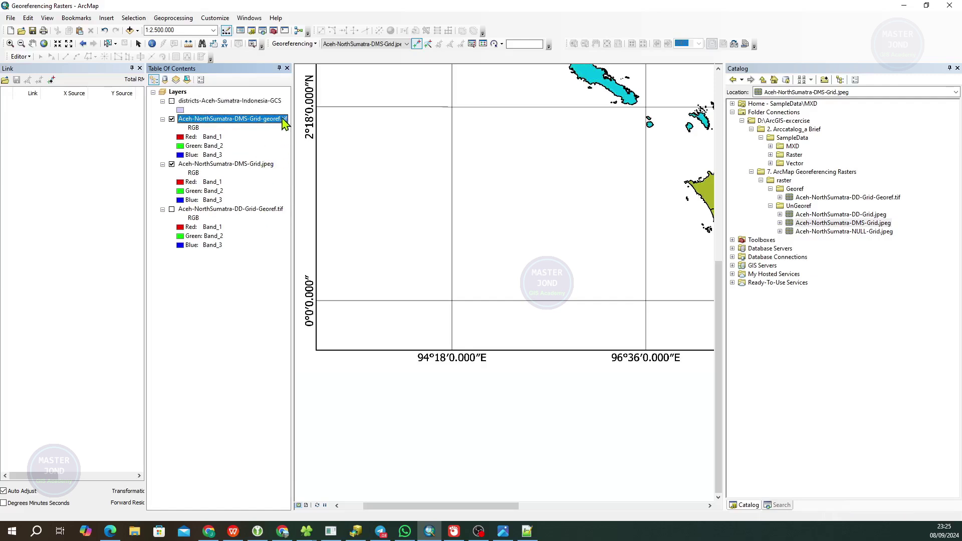
left_click(268, 165)
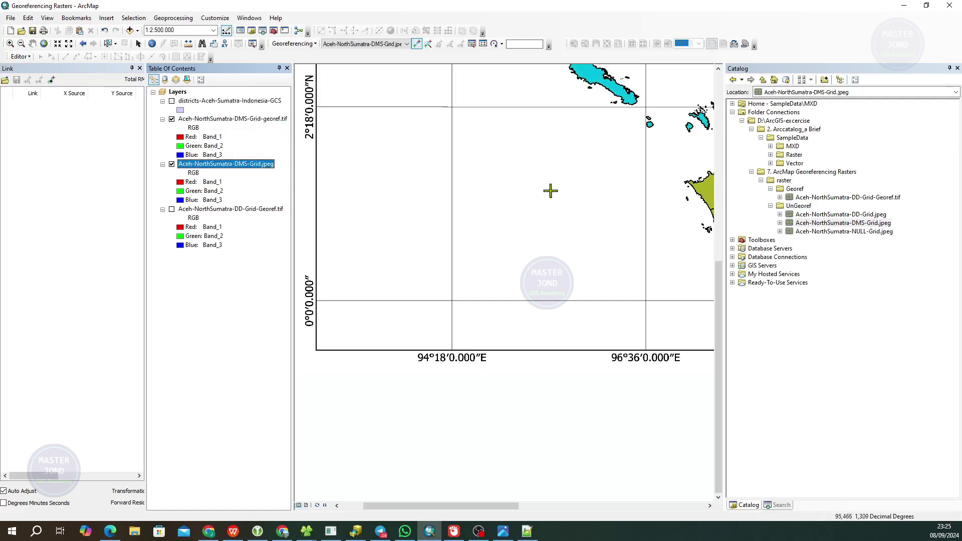
Refresh the raster folder under 7. ArcMap Georeferencing Rasters
left_click(784, 181)
right_click(784, 182)
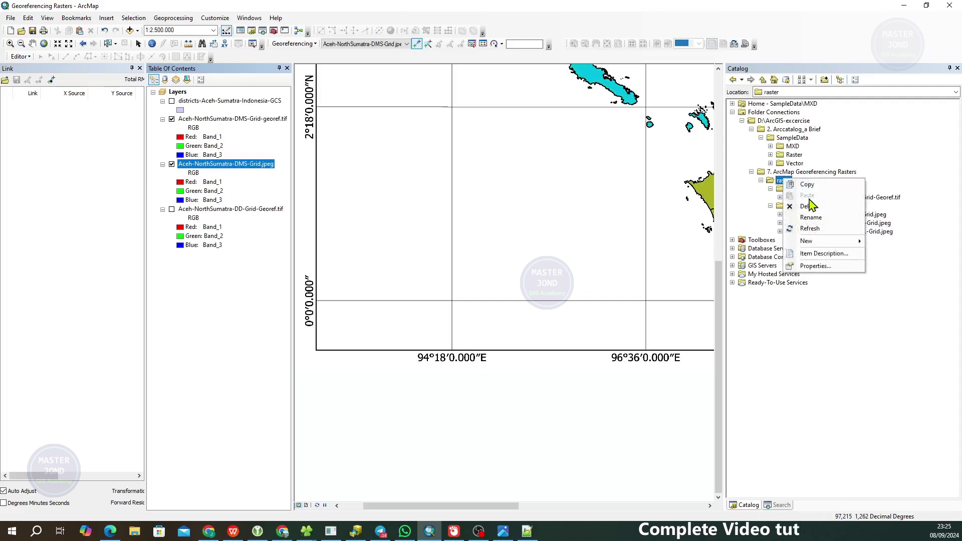
left_click(813, 228)
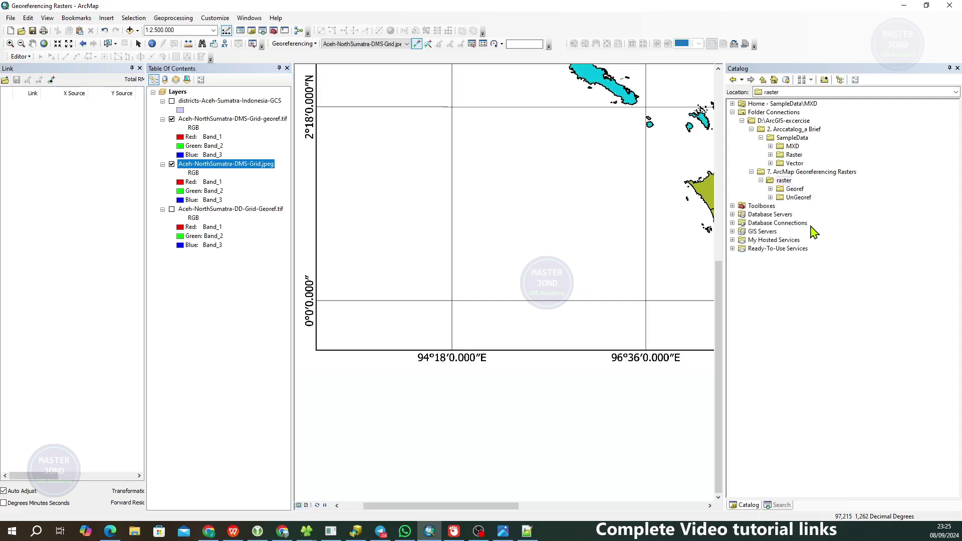
Expand the Georef and UnGeoref folders and inspect the extent and spatial reference of Aceh-NorthSumatra-DMS-Grid.jpeg in its raster dataset properties
left_click(771, 189)
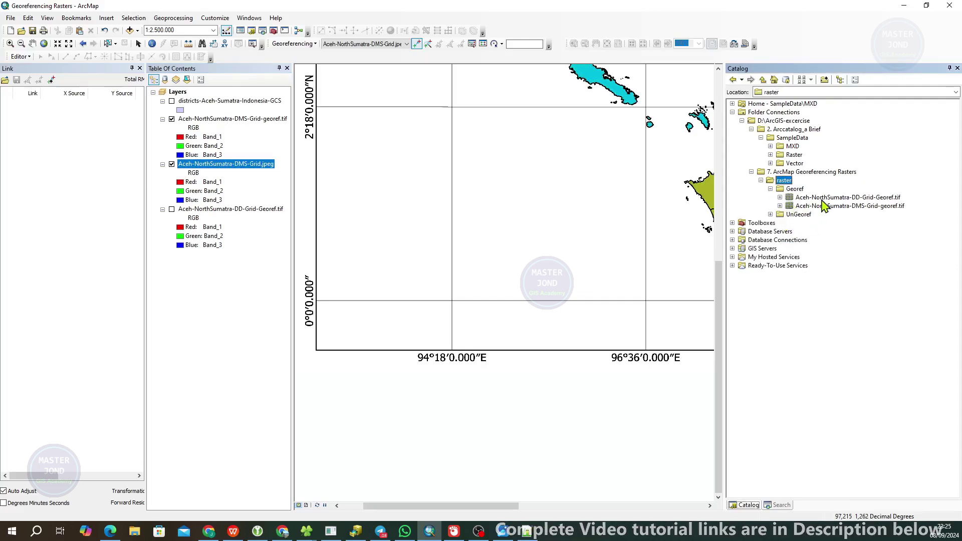
left_click(771, 214)
left_click(849, 223)
left_click(852, 232)
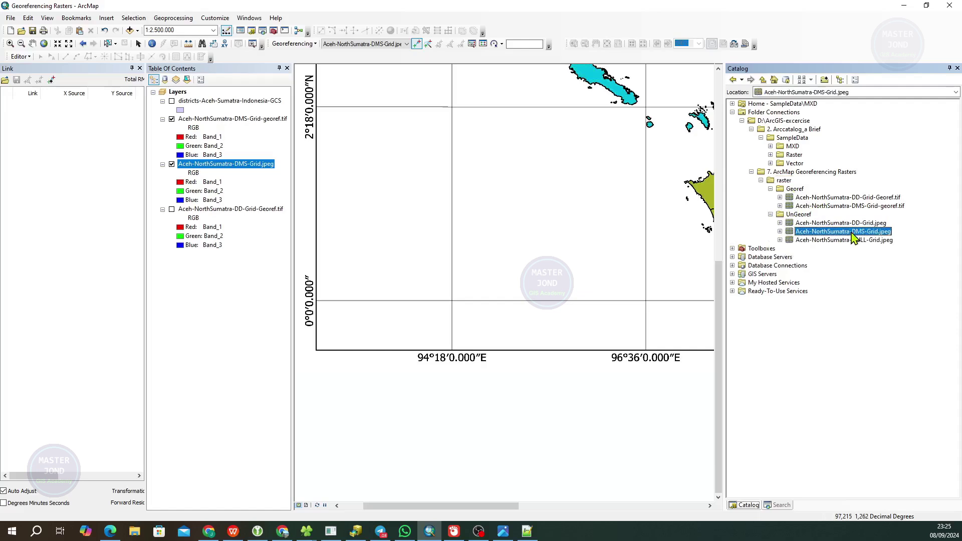
right_click(855, 236)
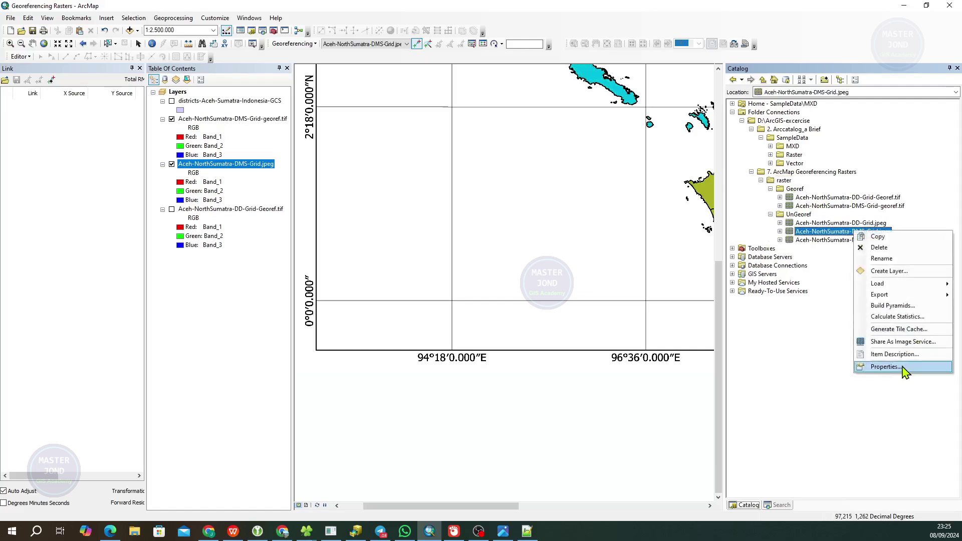
left_click(877, 368)
left_click_drag(597, 203, 480, 263)
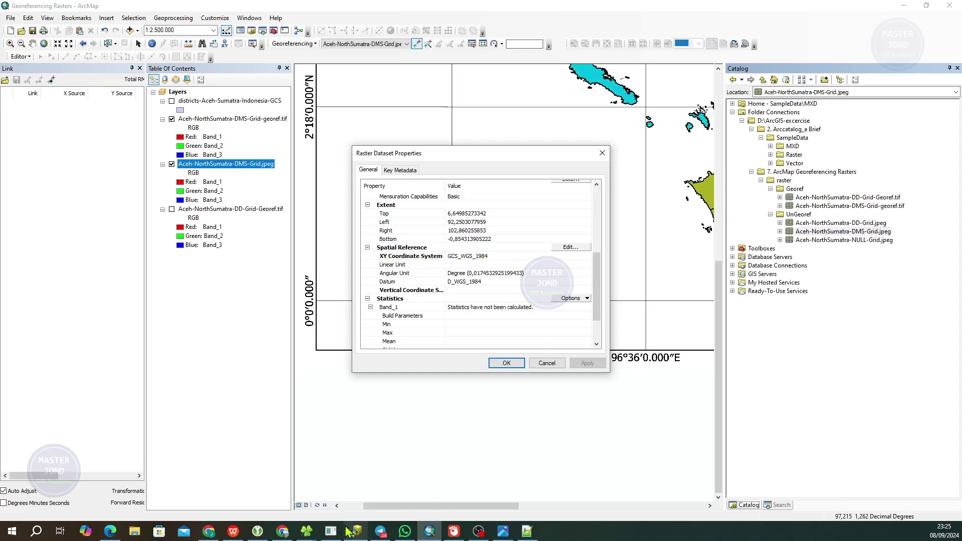
Switch to the UnGeoref folder in Clover and select the Aceh-NorthSumatra-DMS-Grid.jgwx and Aceh-NorthSumatra-DMS-Grid.jpeg.aux files
mouse_move(310, 530)
mouse_move(360, 503)
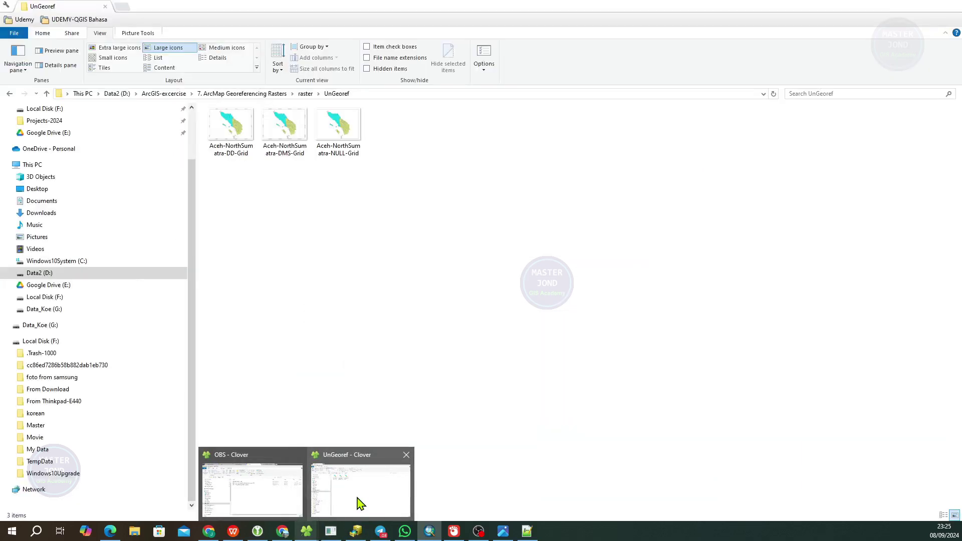
left_click(360, 503)
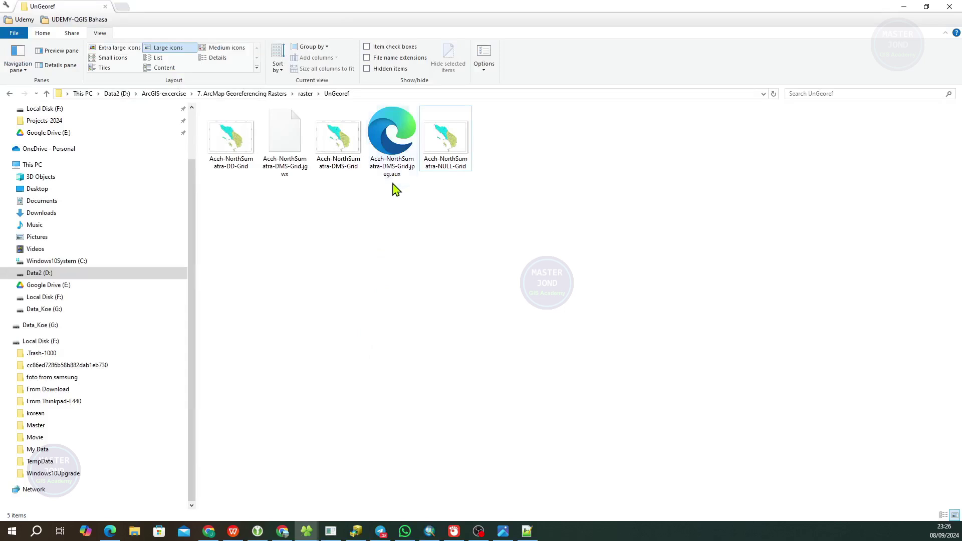
left_click(337, 164)
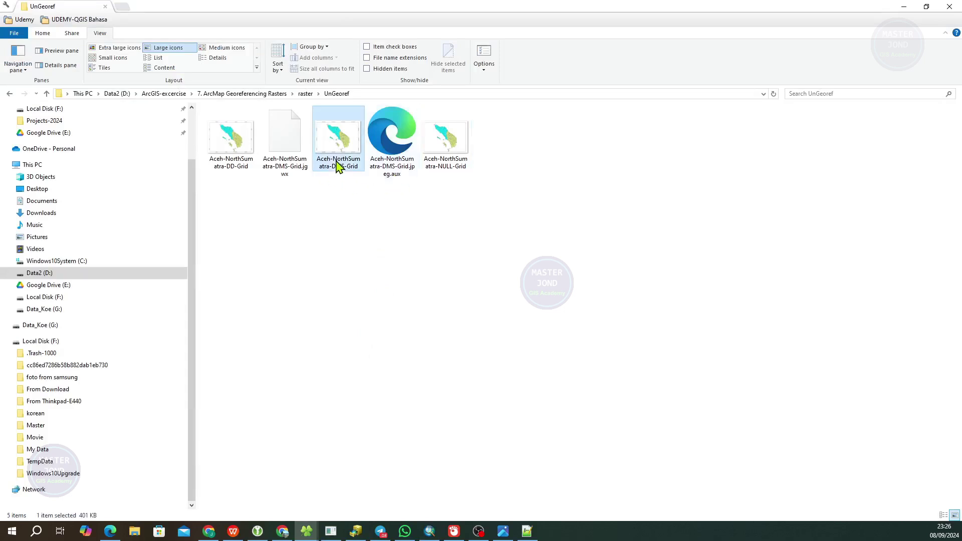
left_click(286, 153)
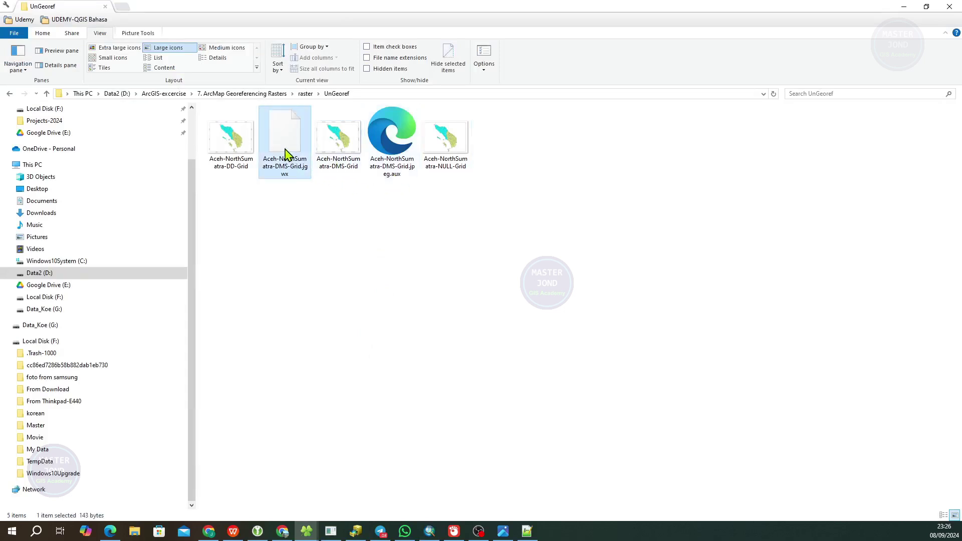
left_click(404, 173, "ctrl")
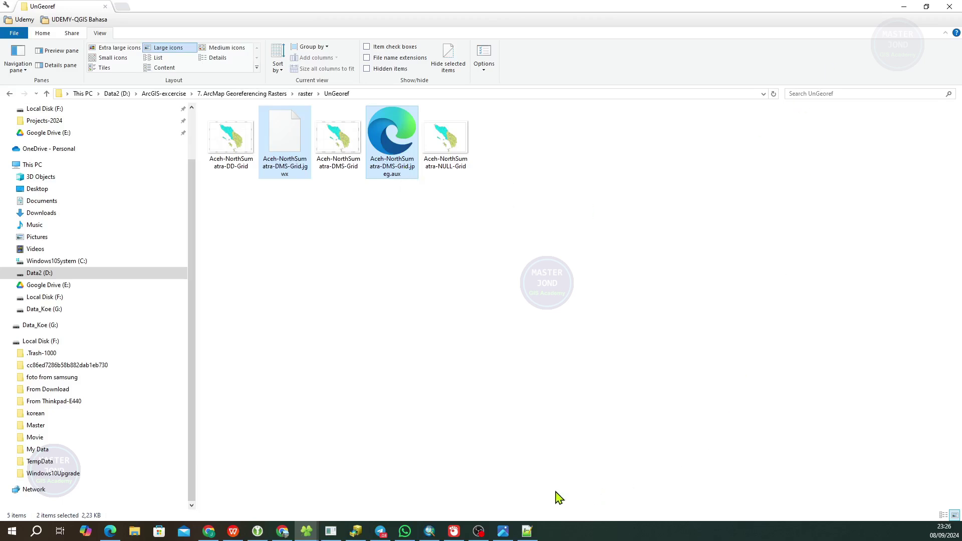
left_click(429, 289)
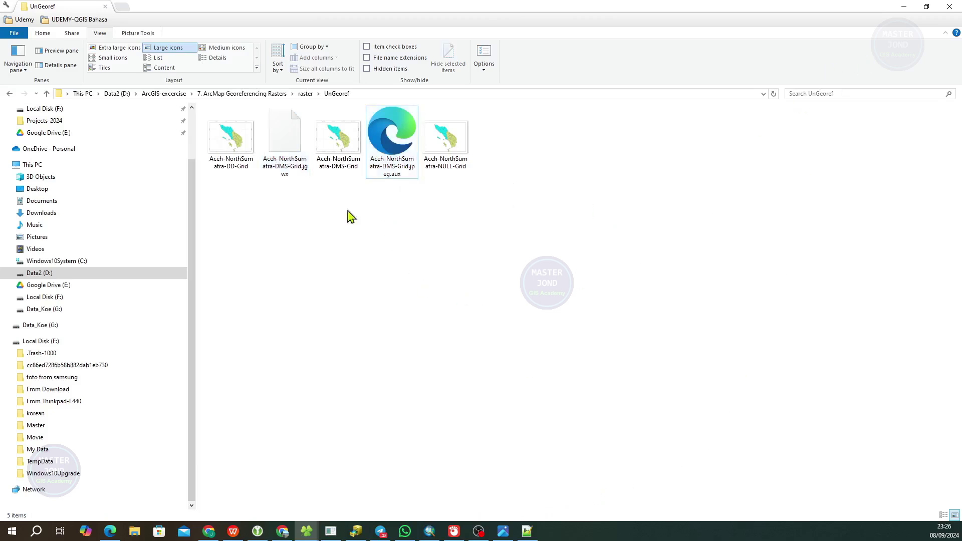
left_click(303, 150)
left_click(391, 153, "ctrl")
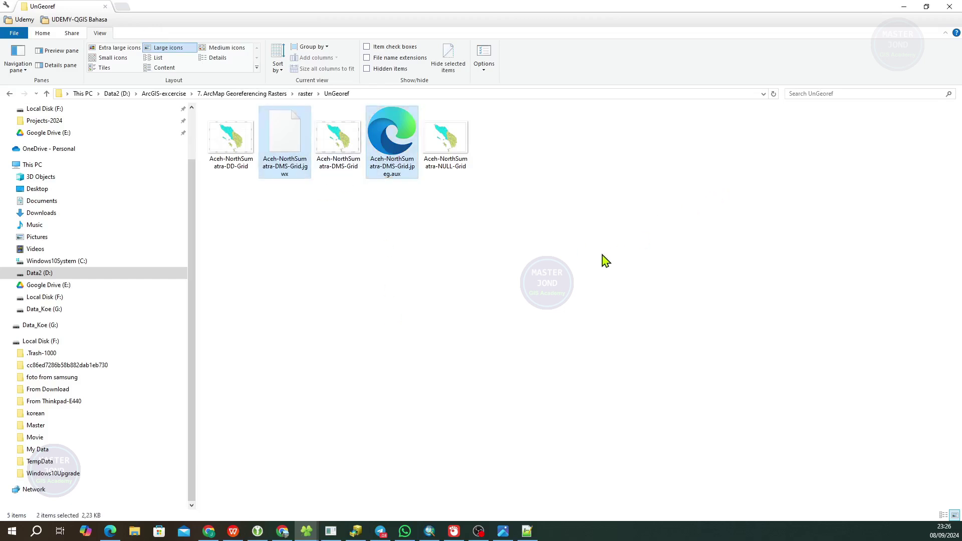
Return to ArcMap, close the raster properties without changes and remove the Aceh-NorthSumatra-DMS-Grid.jpeg layer from the map
key("alt+Tab")
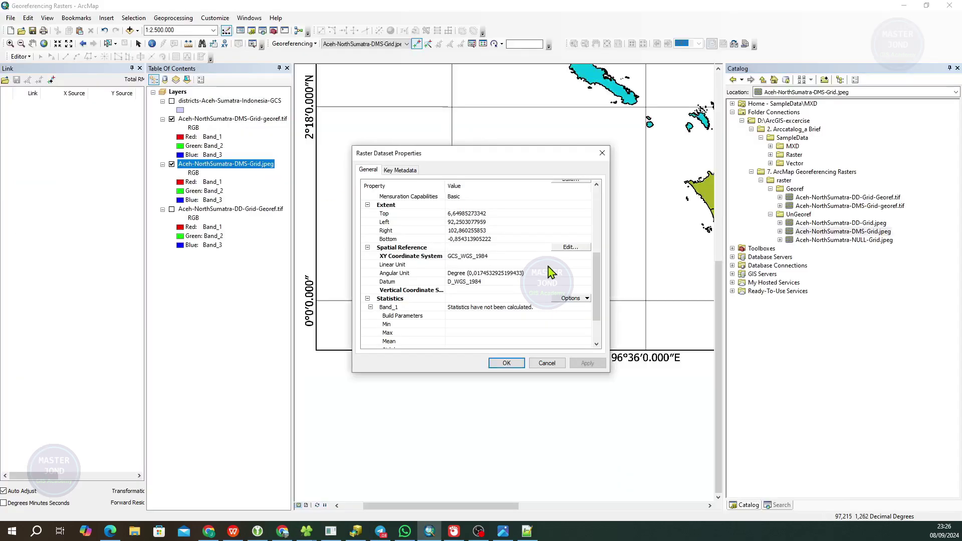
left_click(546, 363)
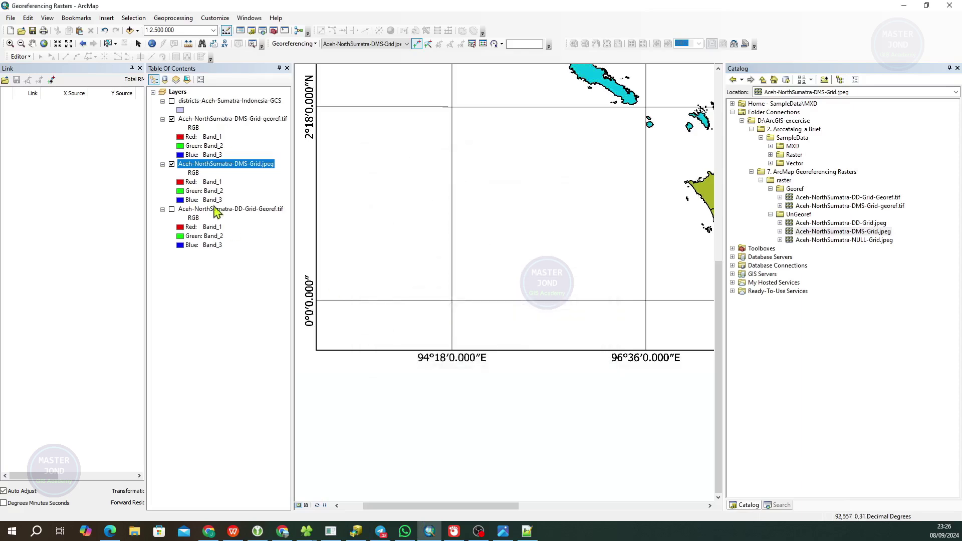
right_click(264, 167)
left_click(303, 180)
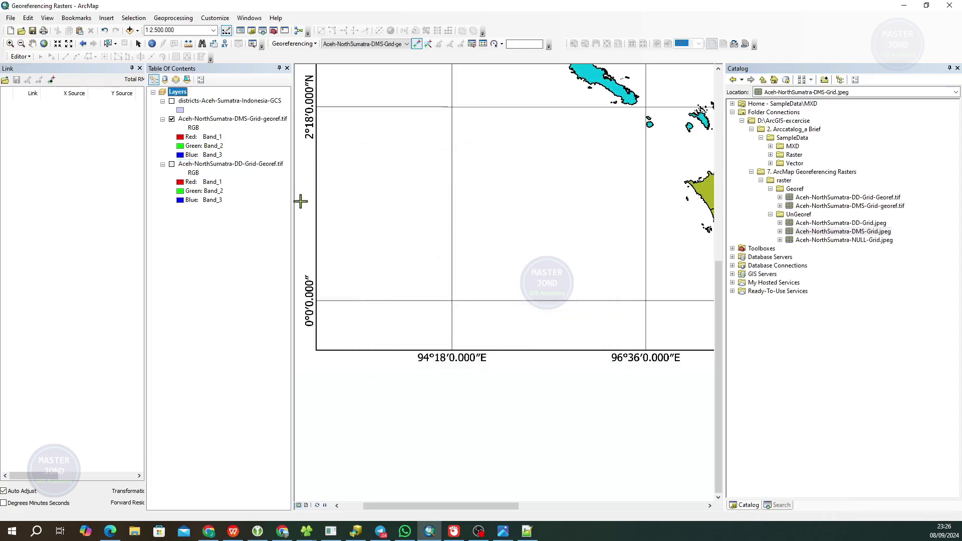
List the layers by source to check the folders of the two georeferenced TIFFs, and return to the drawing-order list
left_click(272, 119)
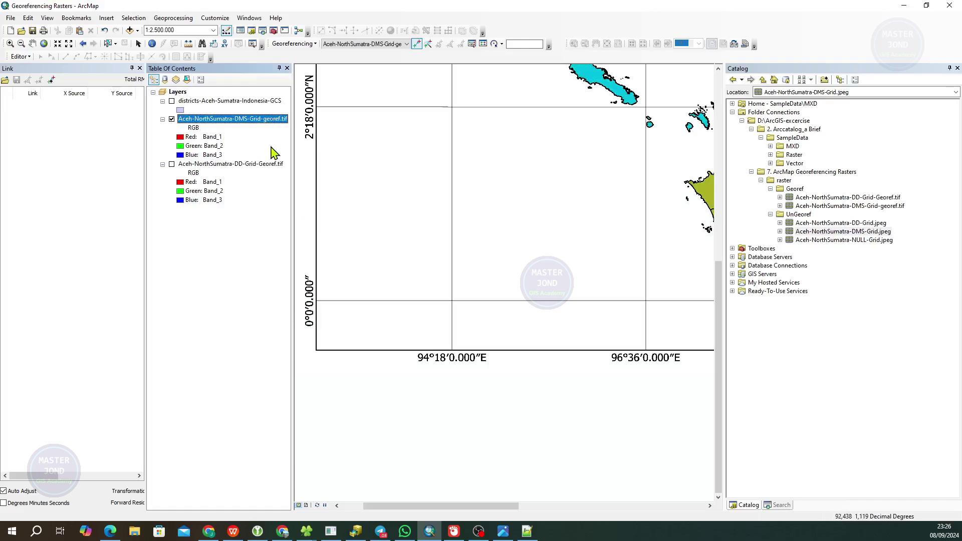
left_click(272, 165)
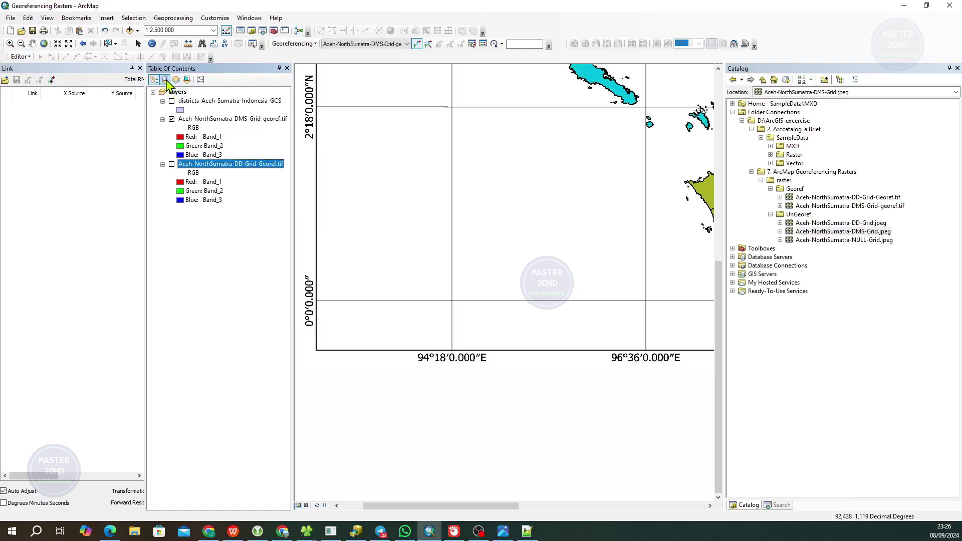
left_click(166, 80)
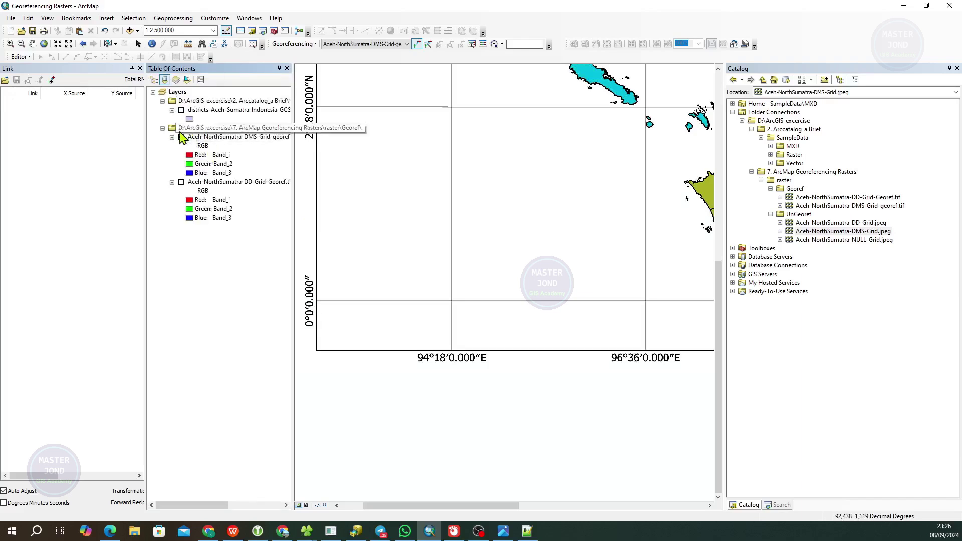
left_click(162, 127)
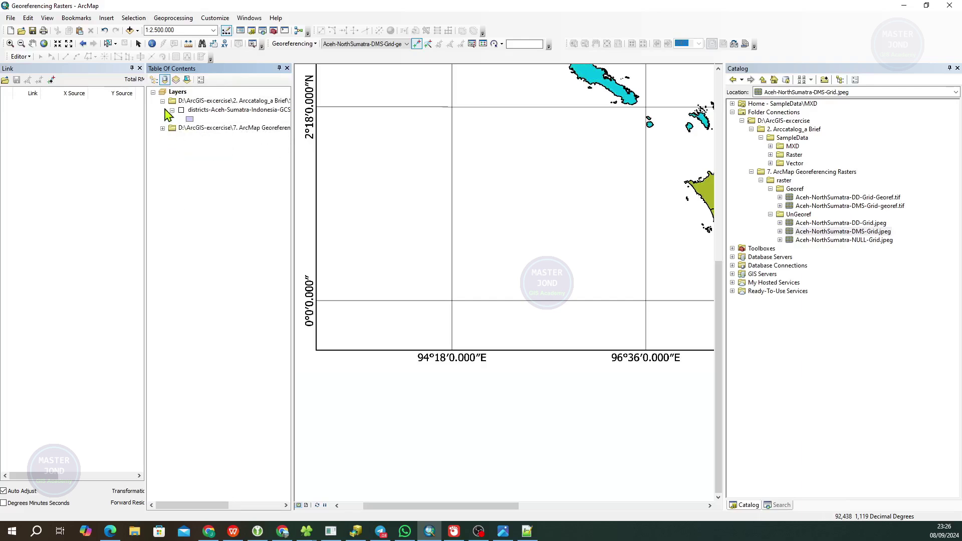
left_click(163, 100)
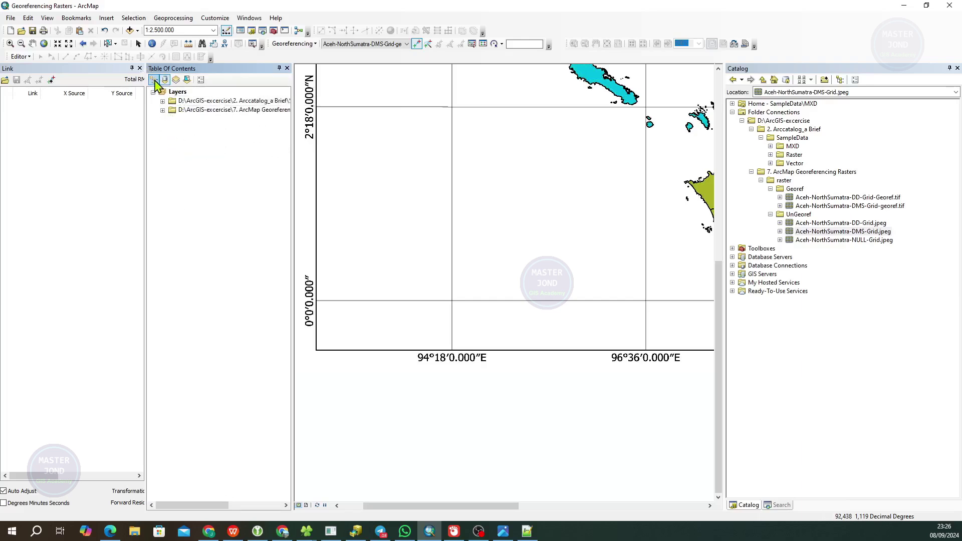
left_click(154, 79)
Collapse the band legends of both georeferenced TIFF layers and save the map document
left_click(162, 128)
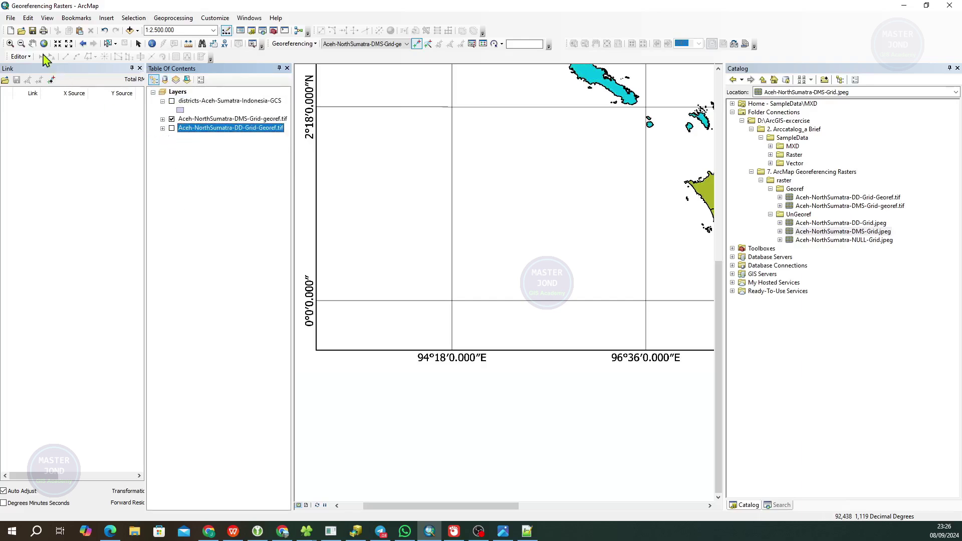
left_click(33, 31)
Switch to the UnGeoref folder in Clover, delete the Aceh-NorthSumatra-DMS-Grid .jgwx and .jpeg.aux files, and refresh the folder
key("alt+Tab")
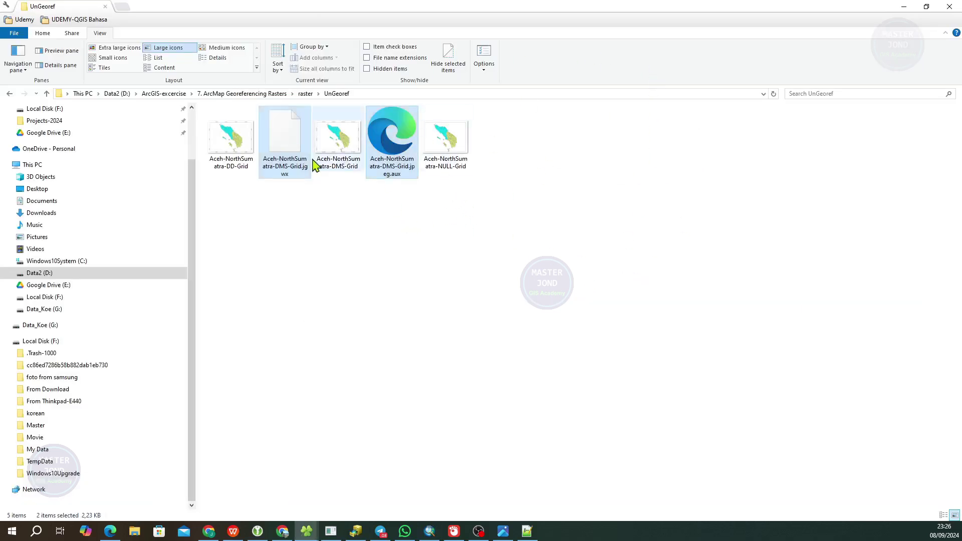
left_click(288, 147)
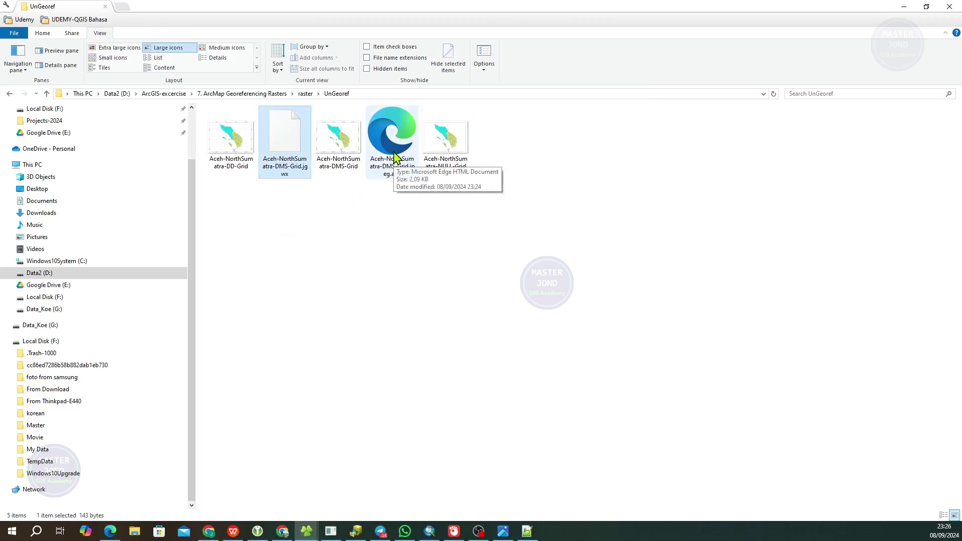
left_click(394, 163, "ctrl")
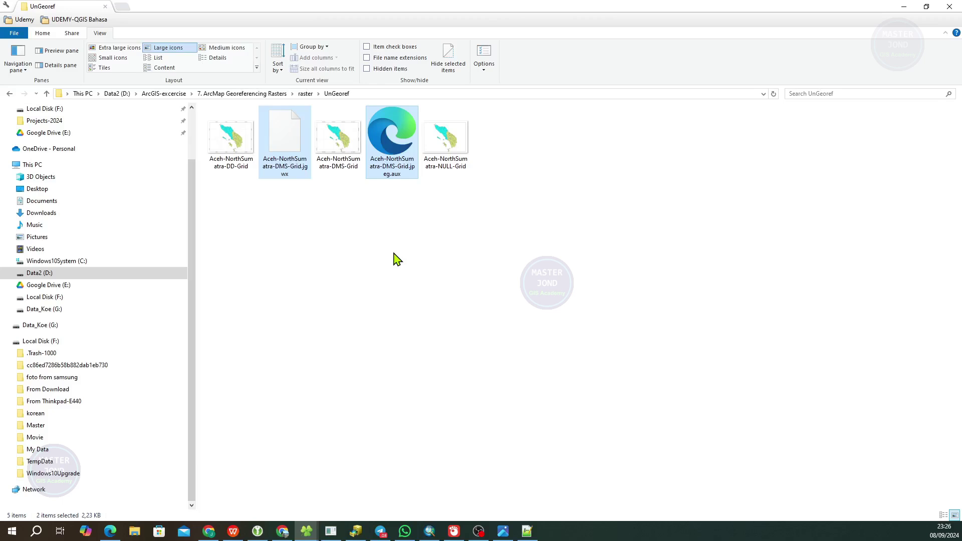
key("Delete")
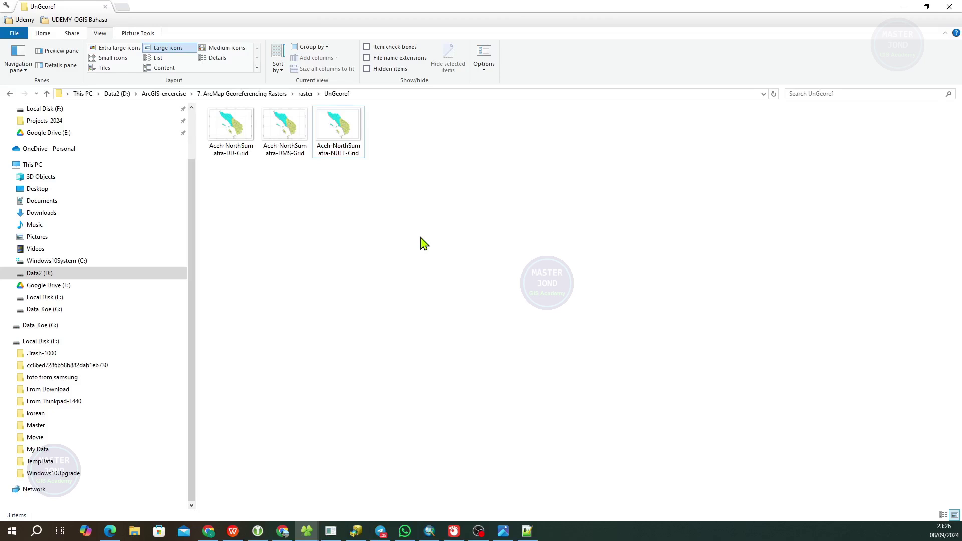
right_click(433, 216)
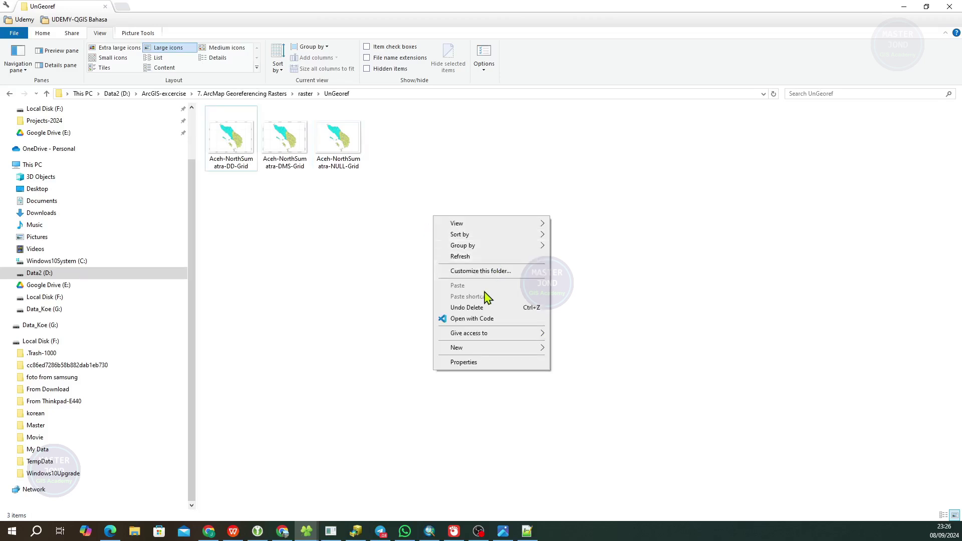
left_click(462, 257)
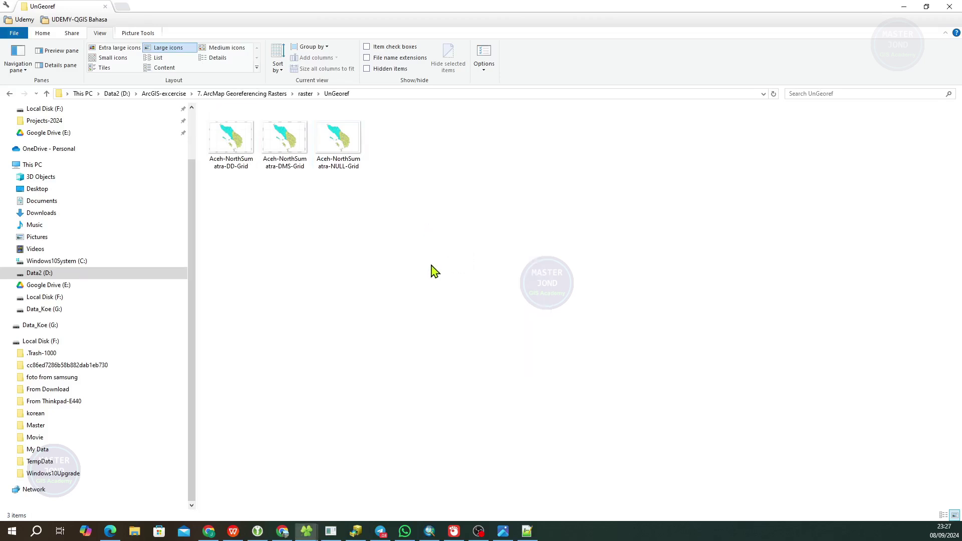
Switch back to ArcMap and refresh the UnGeoref folder in the catalog tree
left_click(430, 532)
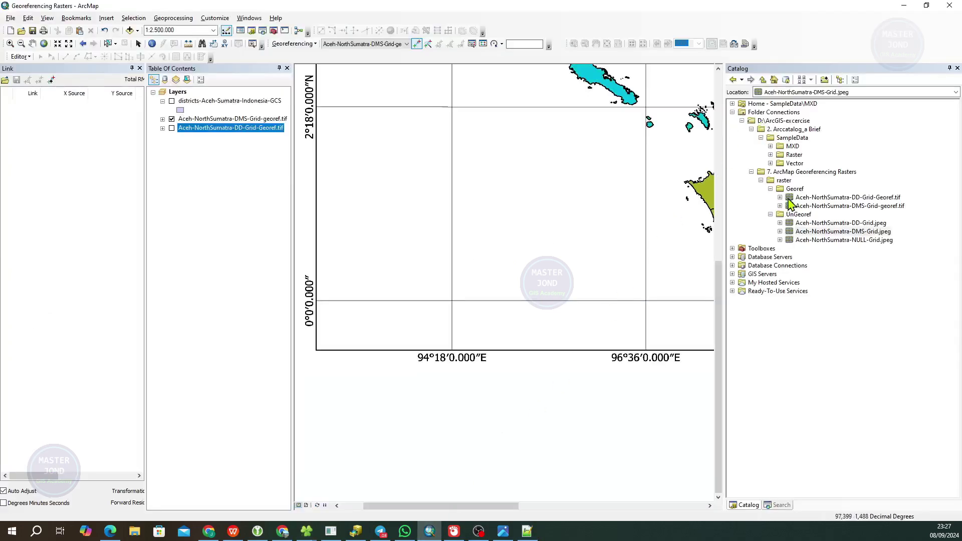
right_click(800, 216)
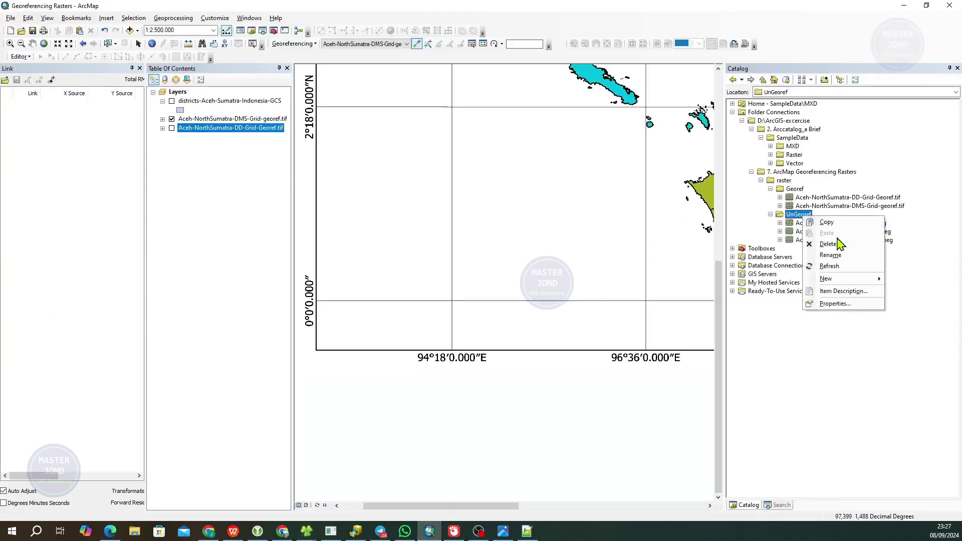
left_click(840, 268)
Recheck the extent and XY coordinate system of Aceh-NorthSumatra-DMS-Grid.jpeg in its properties, and view the whole georeferenced map
left_click(863, 232)
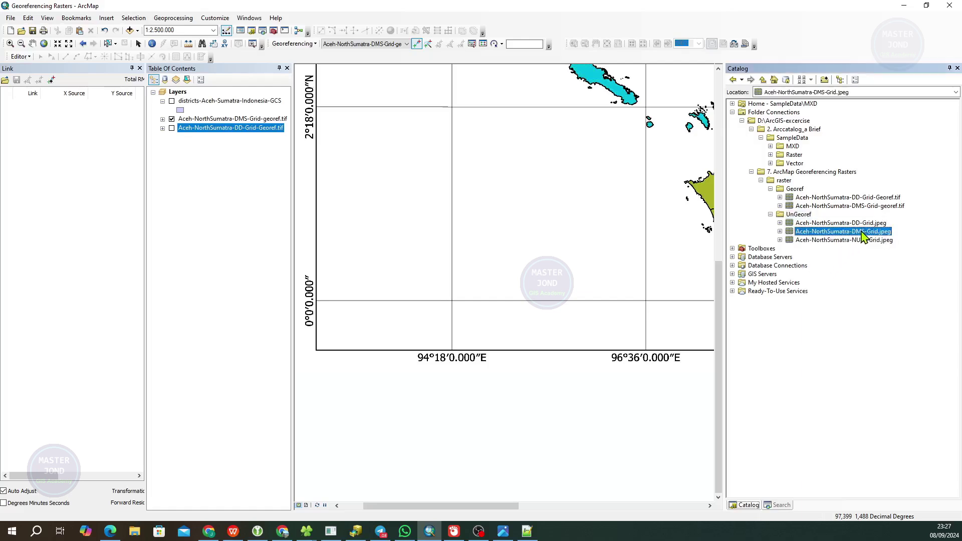
right_click(871, 233)
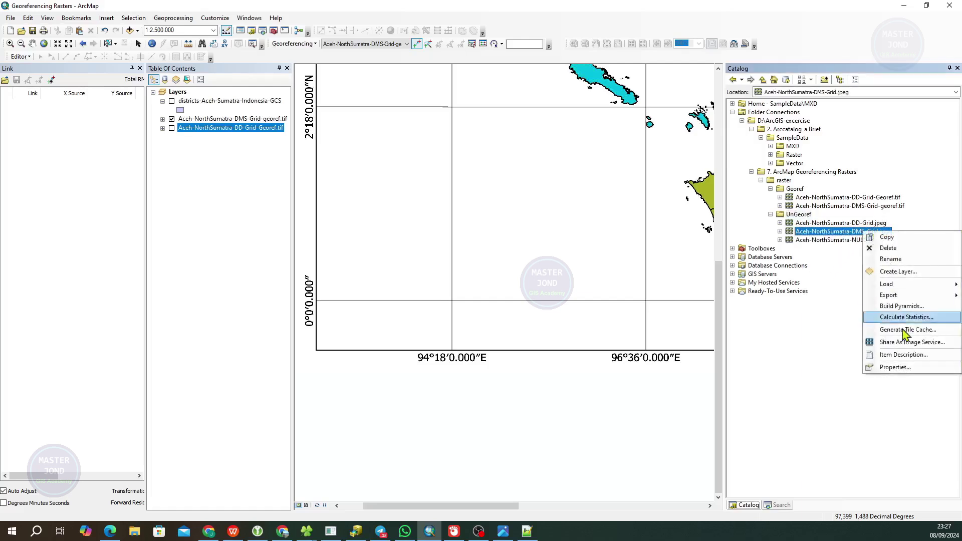
left_click(894, 367)
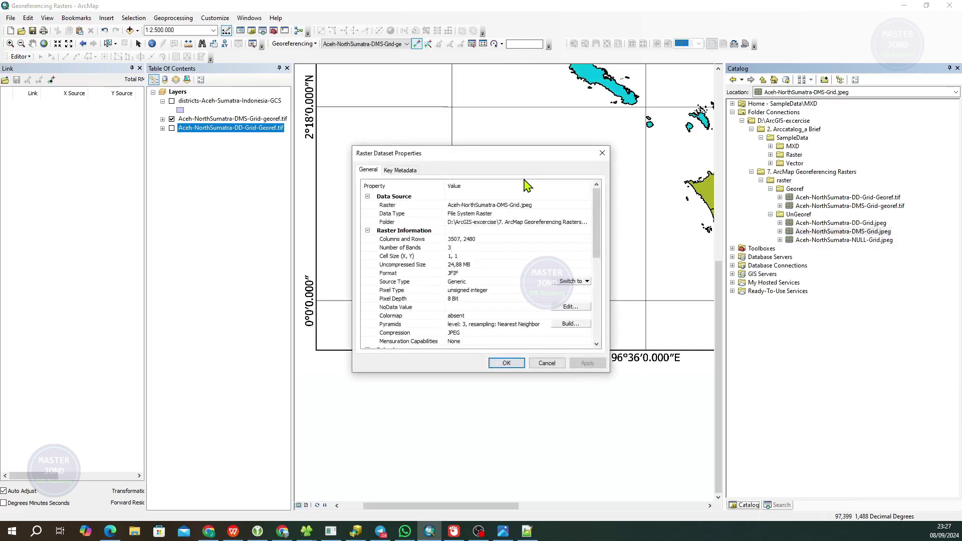
scroll(511, 217, "down", 5)
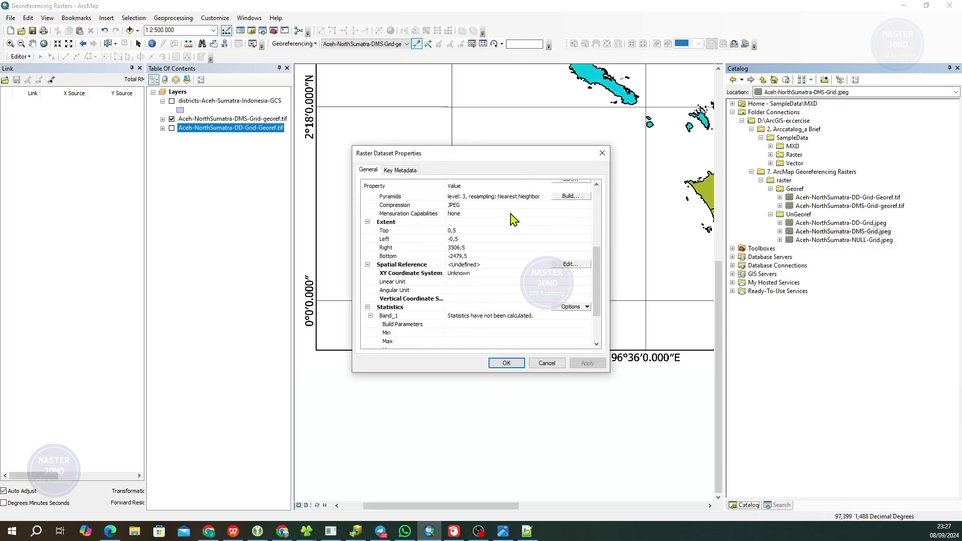
left_click(547, 364)
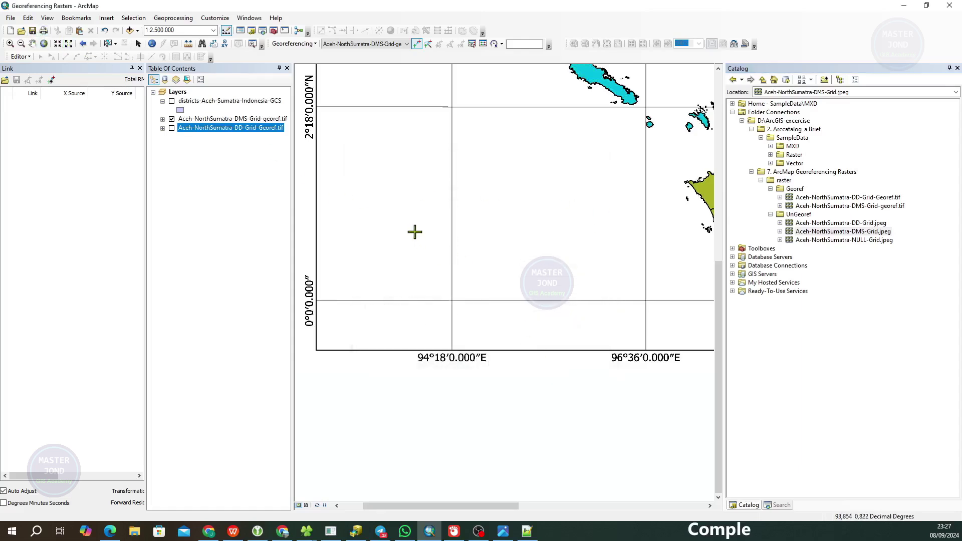
scroll(414, 231, "up", 3)
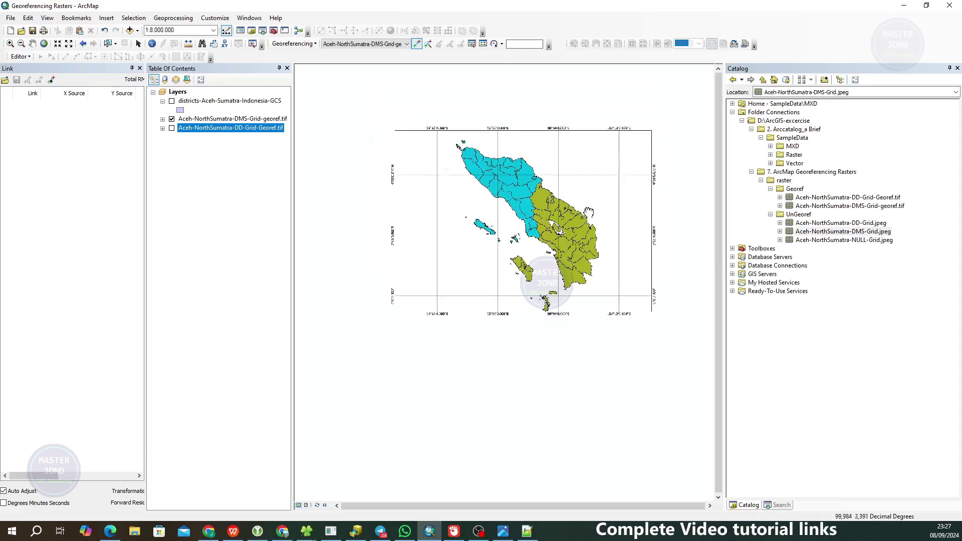